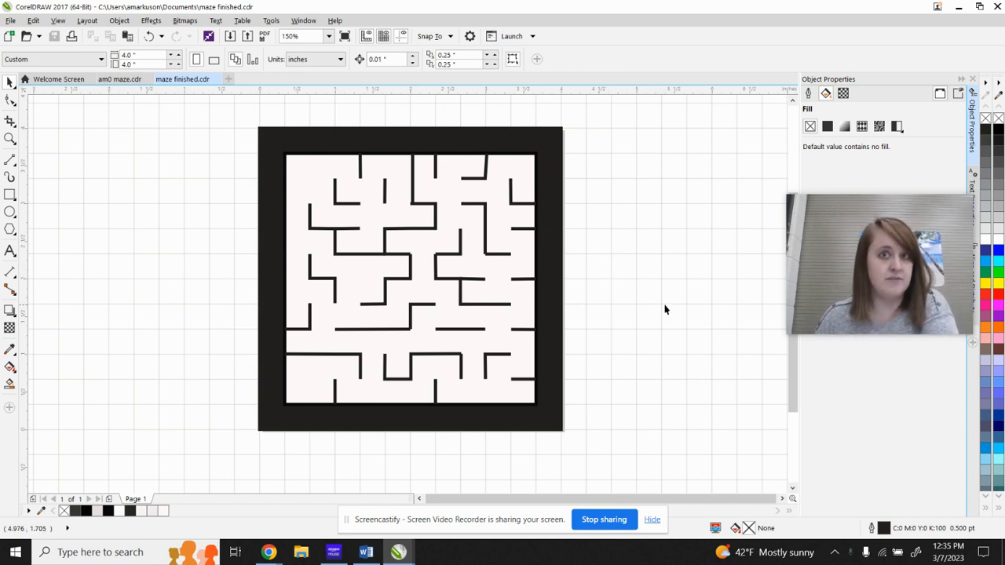
# Switch to the 3D Print Marble Maze slides in Chrome and follow the link to AnyConv's JPG to STL converter.
pyautogui.click(269, 552)
pyautogui.click(192, 485)
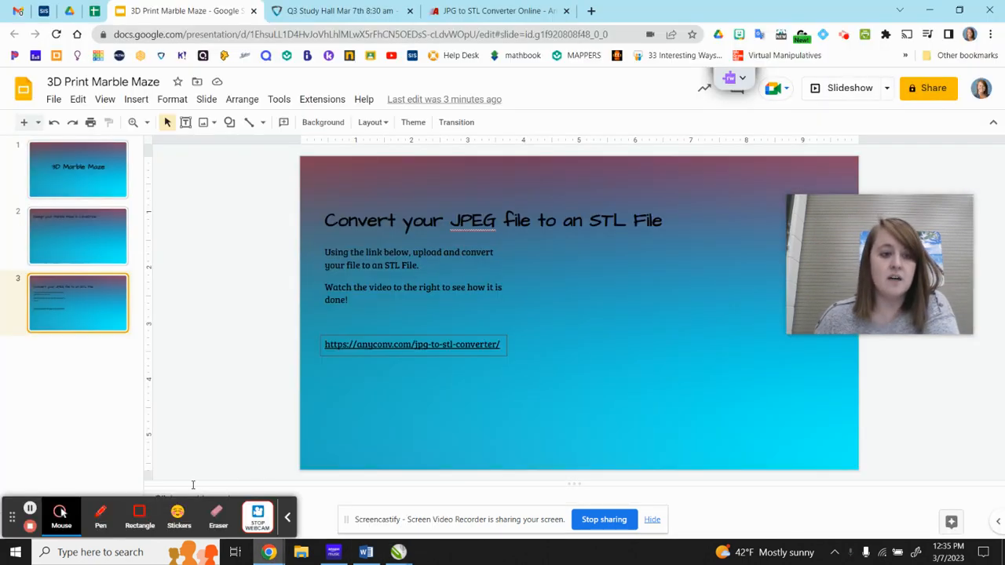
pyautogui.click(394, 356)
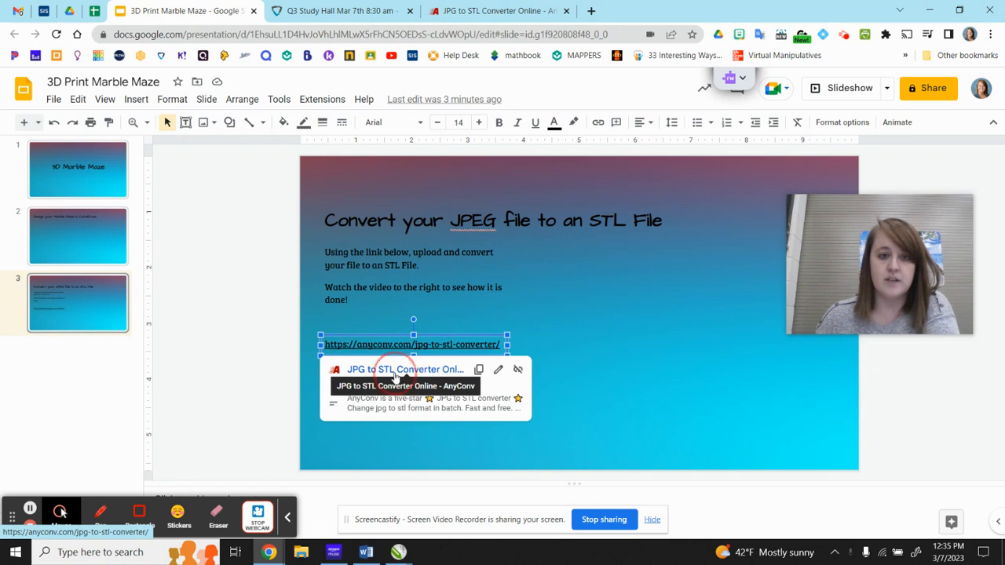
pyautogui.click(391, 369)
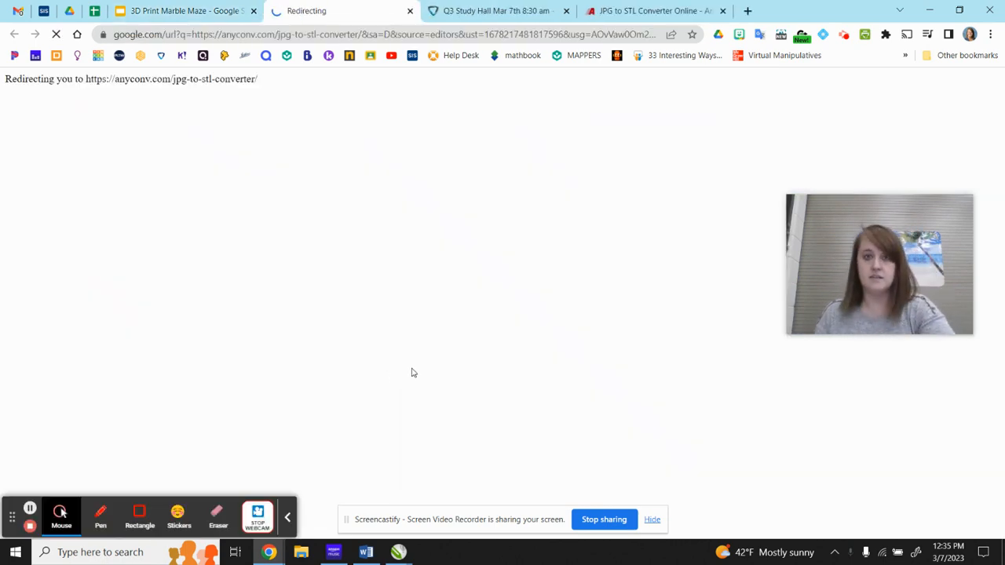
pyautogui.scroll(-2, 504, 296)
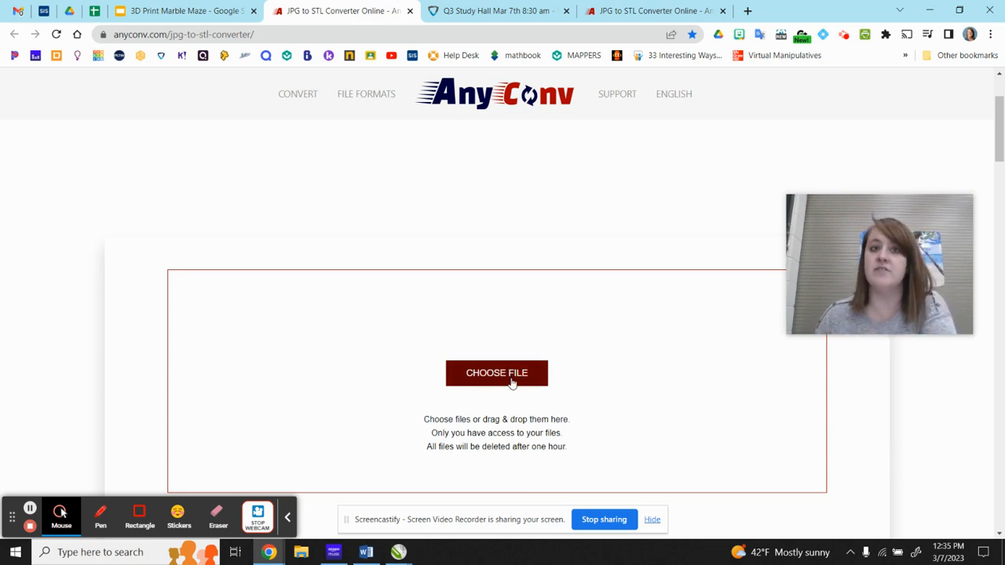
pyautogui.click(655, 512)
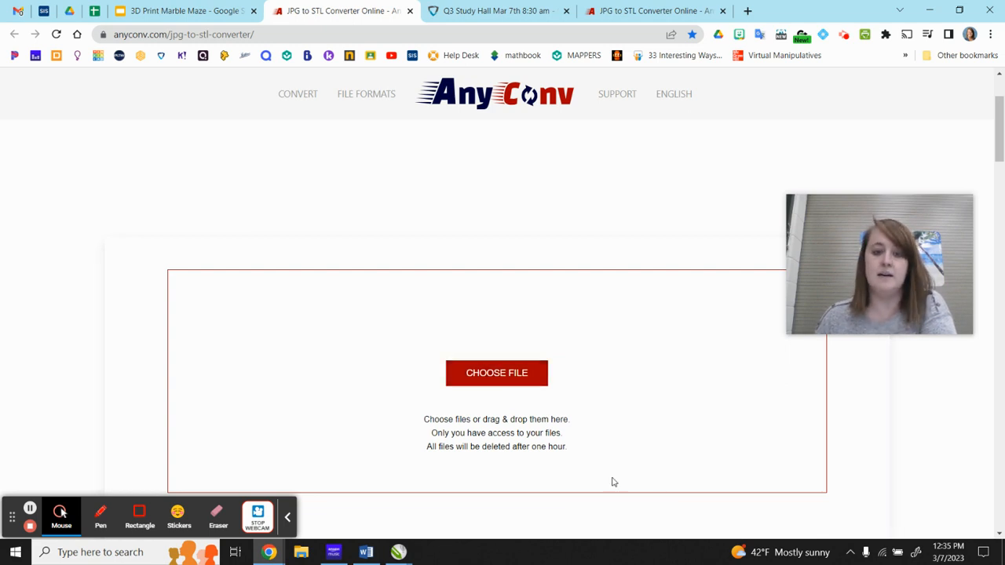
# Upload the am0 maze JPG from the 0 2022-2023 folder in Google Drive's My Drive to the converter.
pyautogui.click(495, 376)
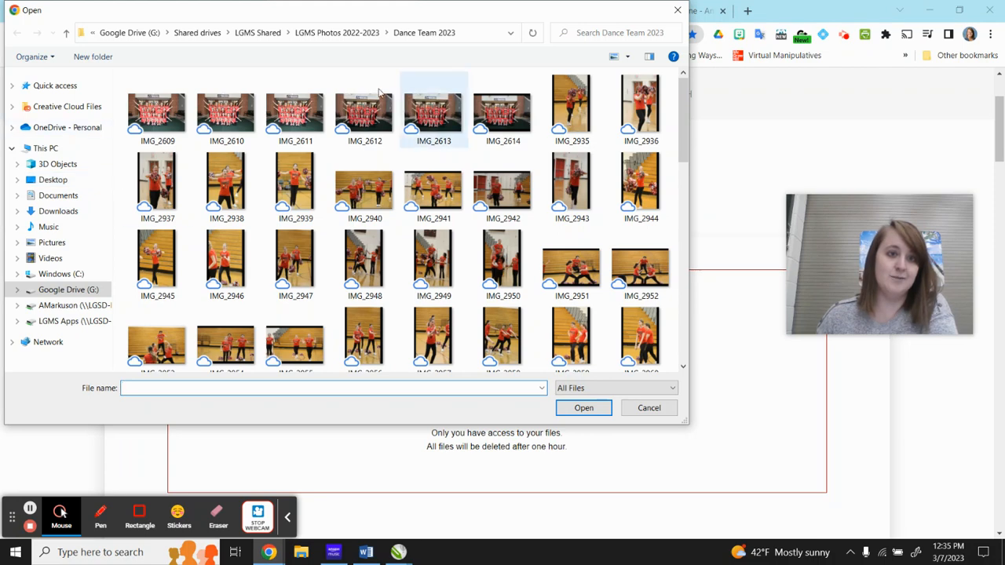
pyautogui.click(69, 289)
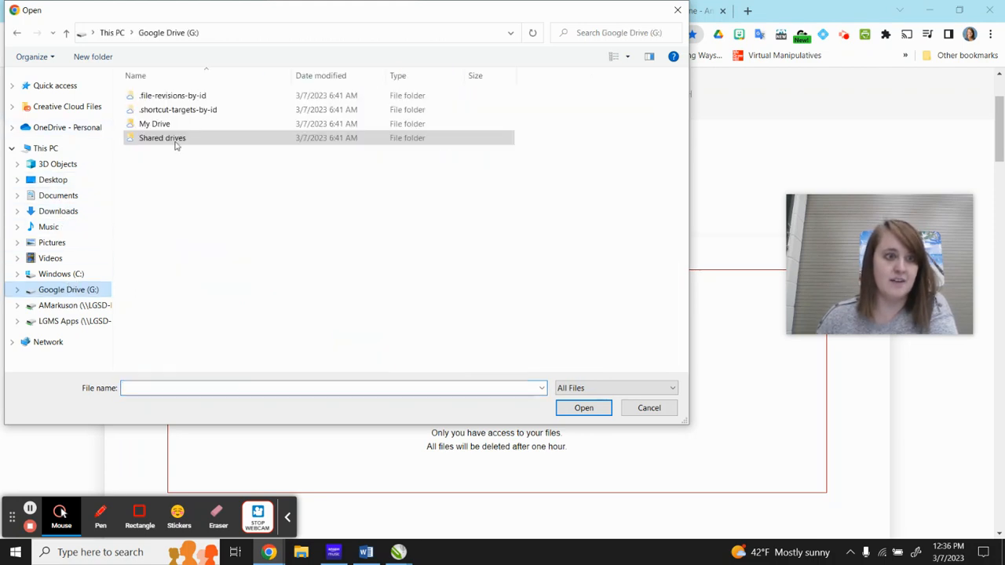
pyautogui.click(161, 125)
pyautogui.doubleClick(157, 127)
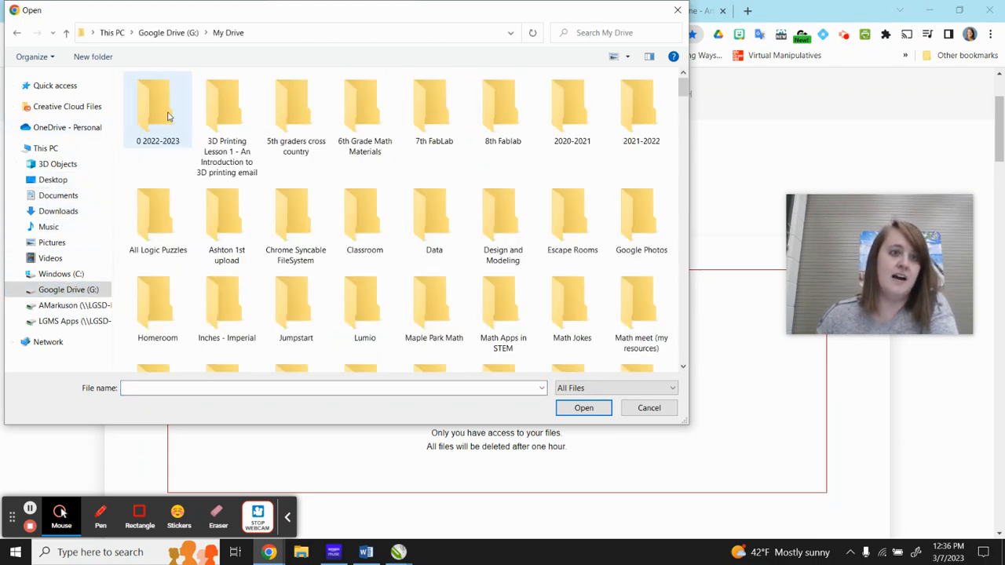
pyautogui.doubleClick(155, 110)
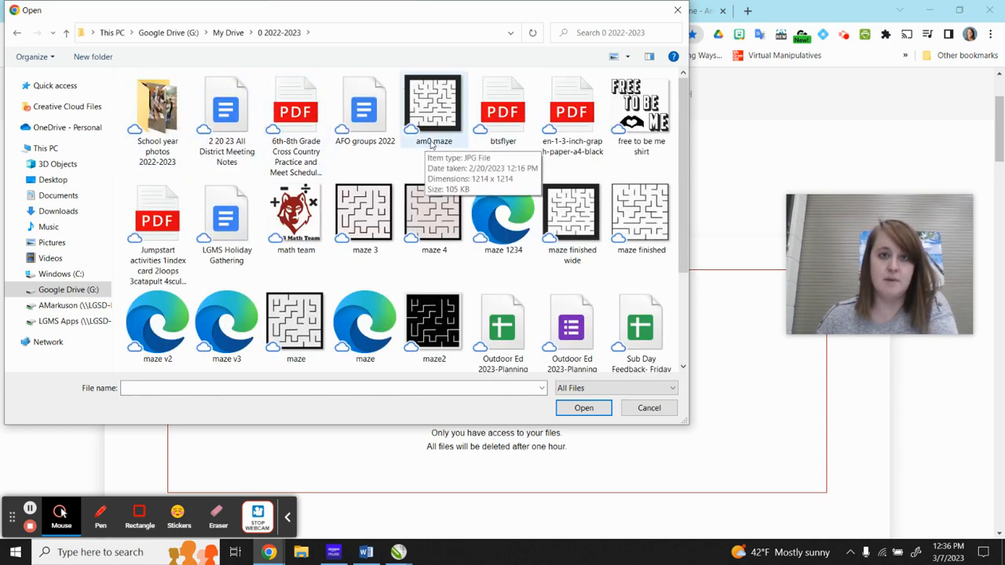
pyautogui.click(450, 146)
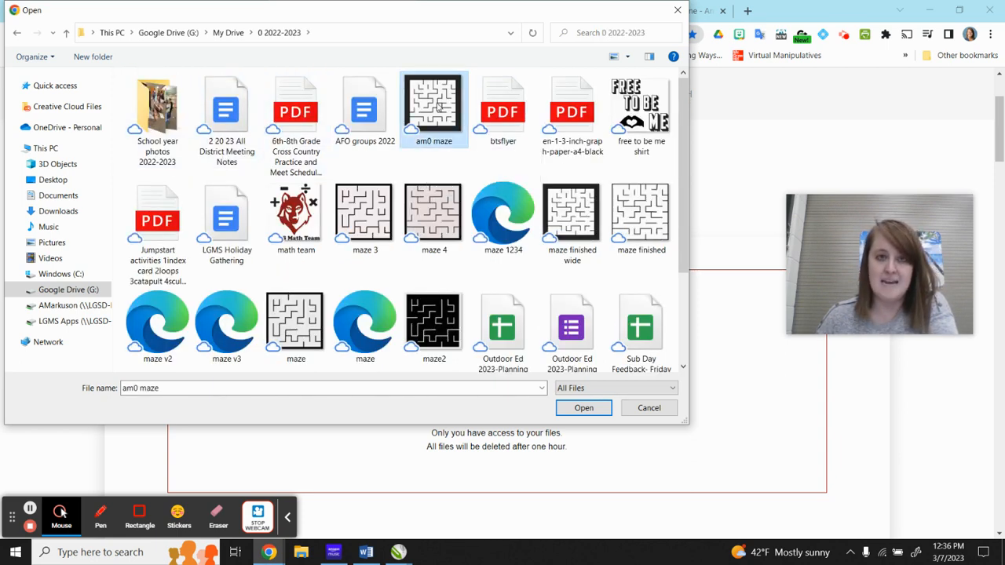
pyautogui.click(584, 409)
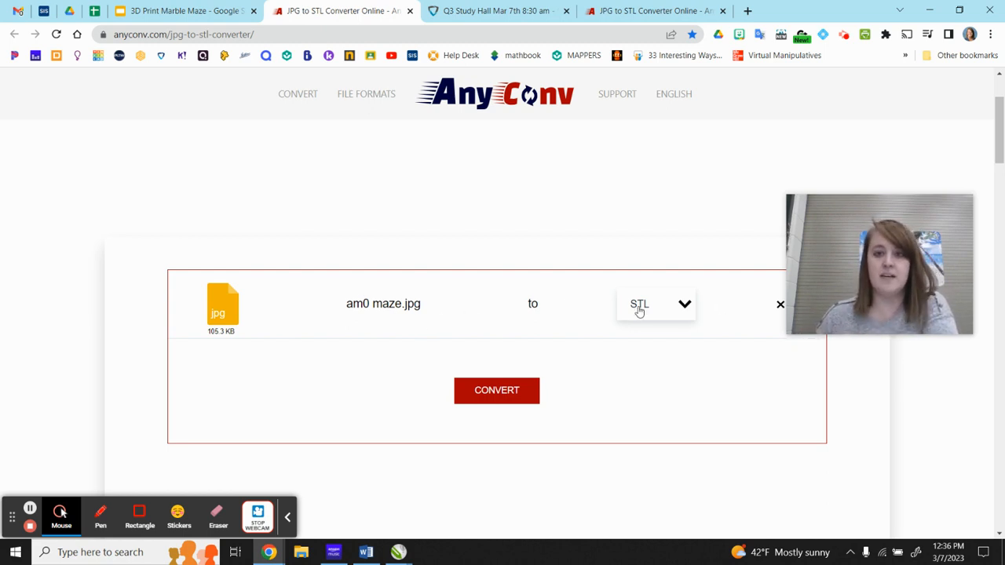
# Convert am0 maze.jpg to STL and download the converted file.
pyautogui.click(484, 401)
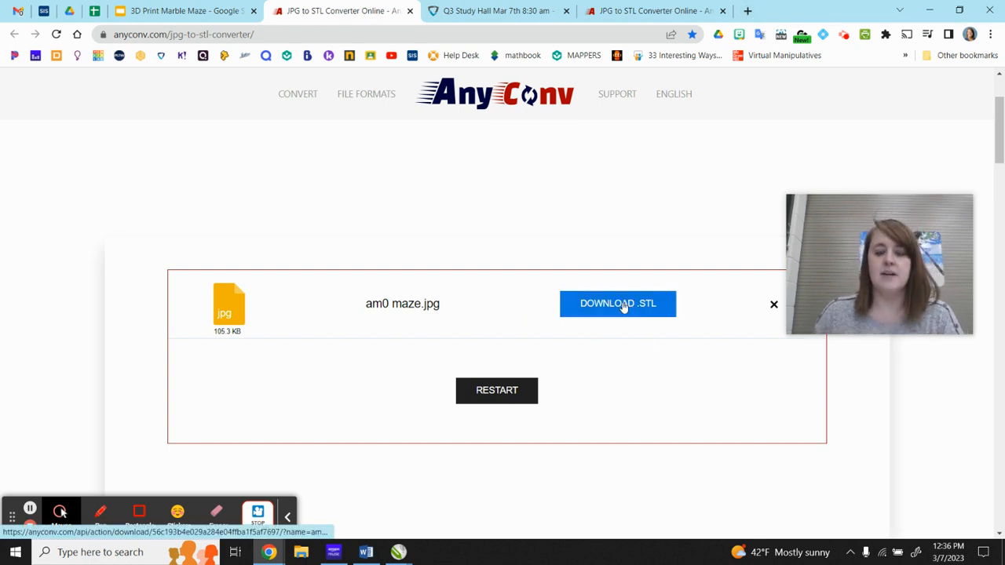
pyautogui.click(663, 307)
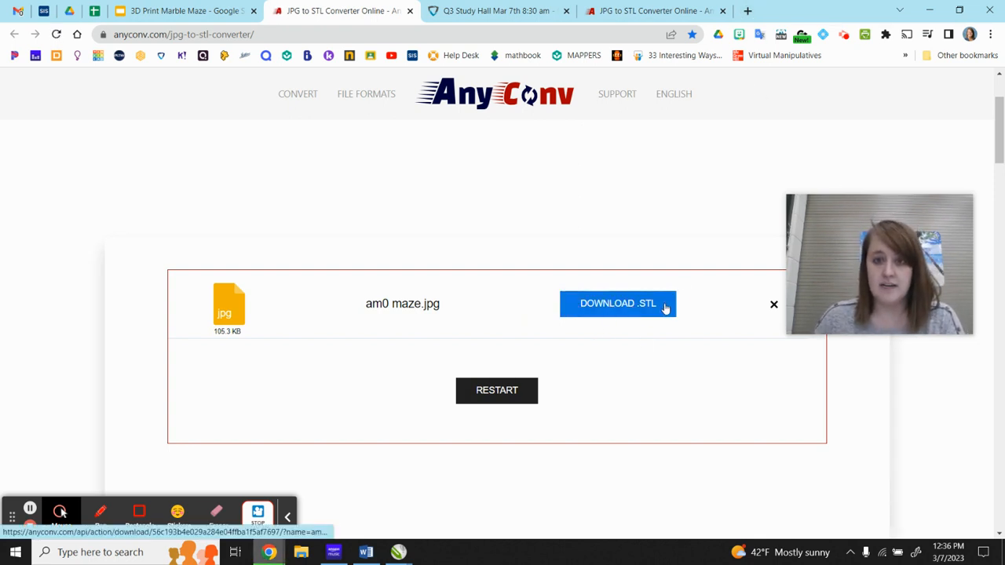
# Open Tinkercad in a new browser tab and create a new 3D design from the Designs page.
pyautogui.click(748, 11)
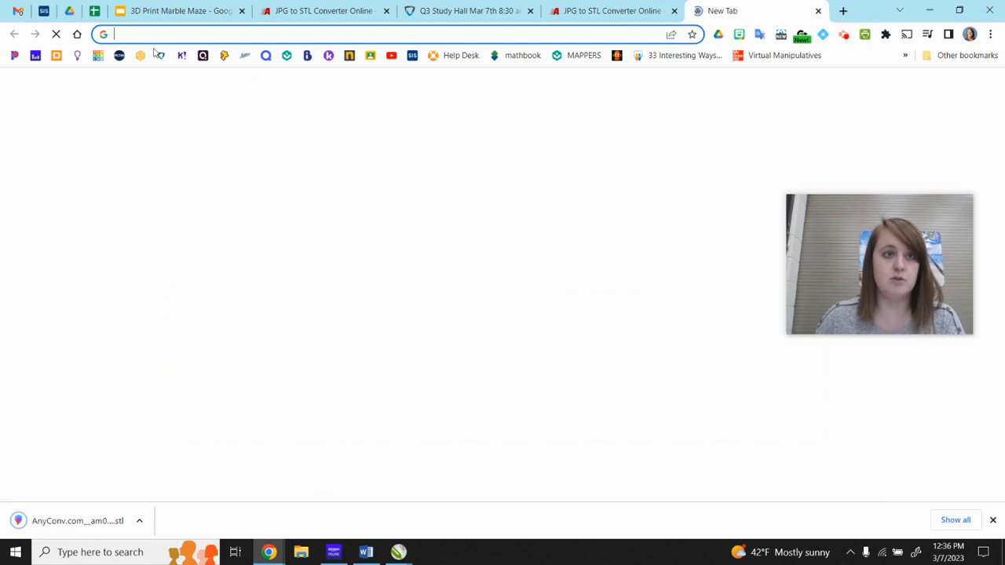
pyautogui.click(98, 56)
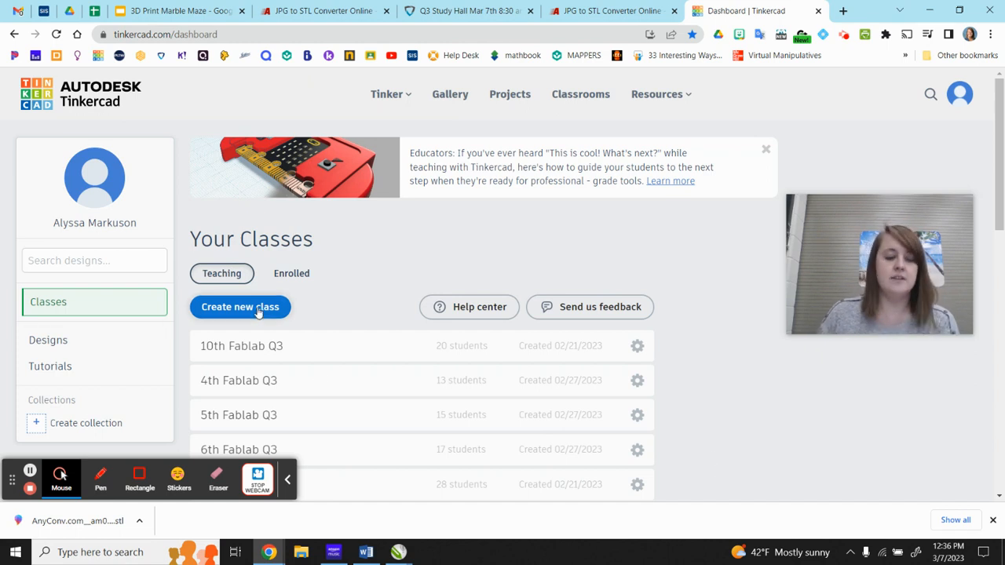
pyautogui.click(81, 345)
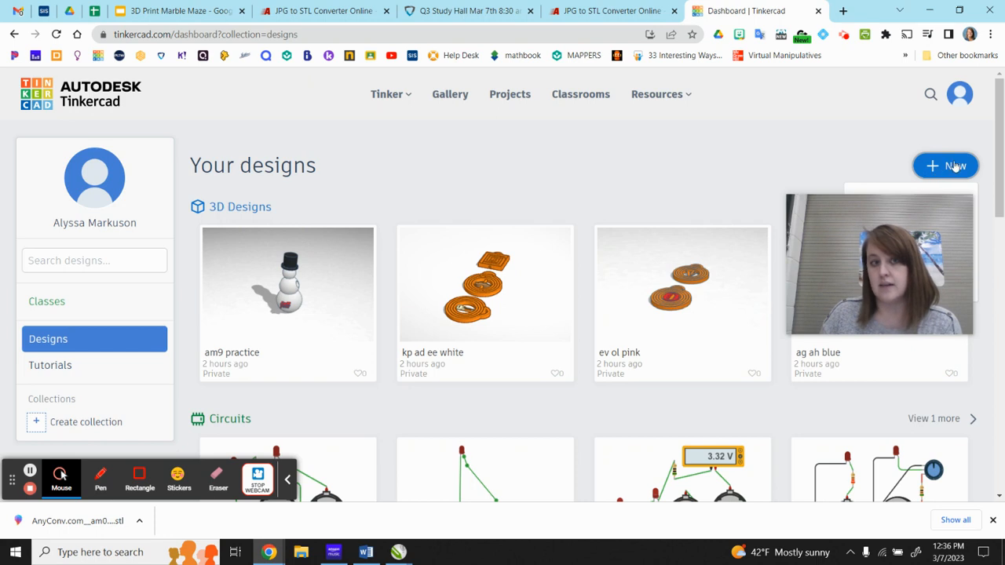
pyautogui.click(957, 168)
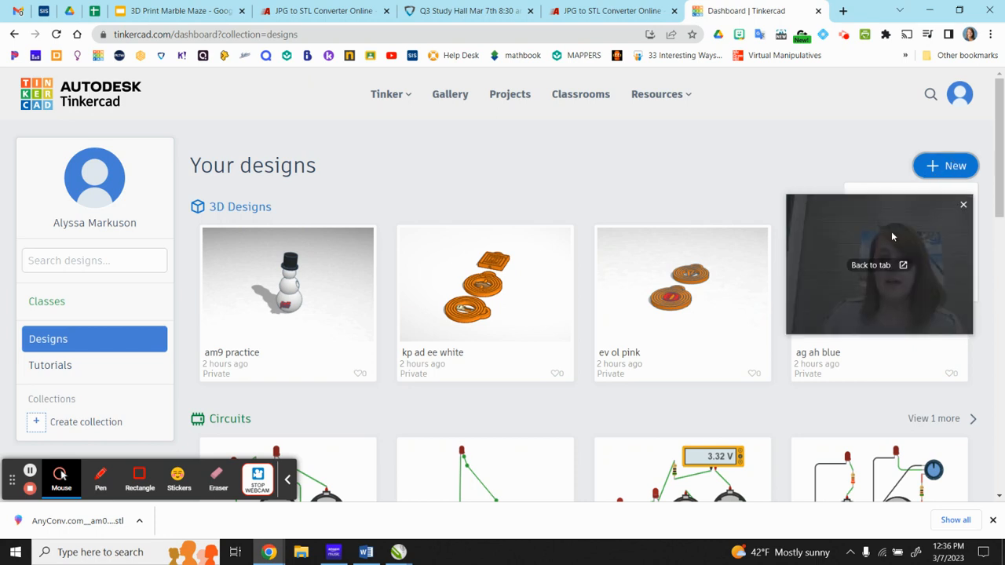
pyautogui.click(909, 208)
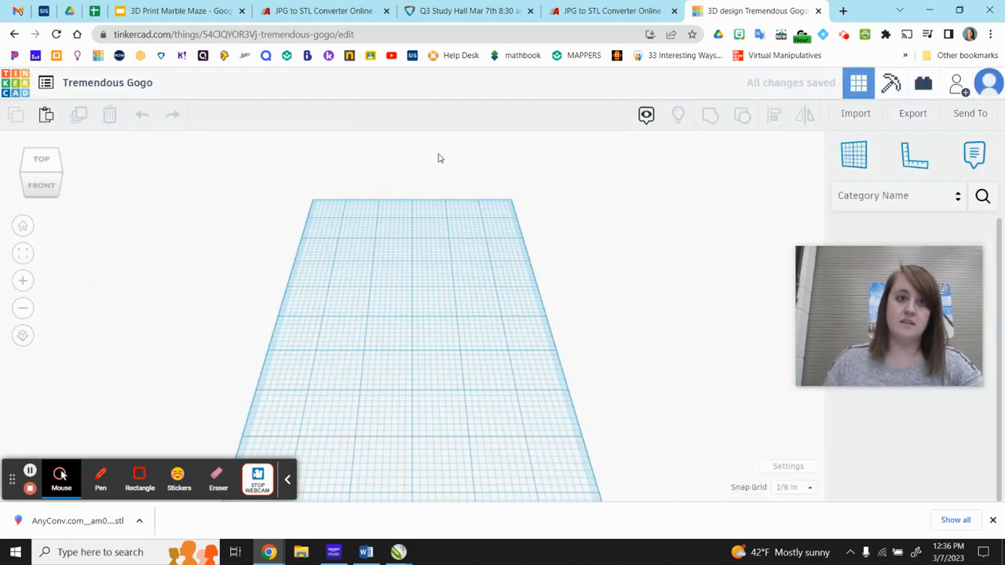
# Rename the new design as am0 maze.
pyautogui.click(115, 85)
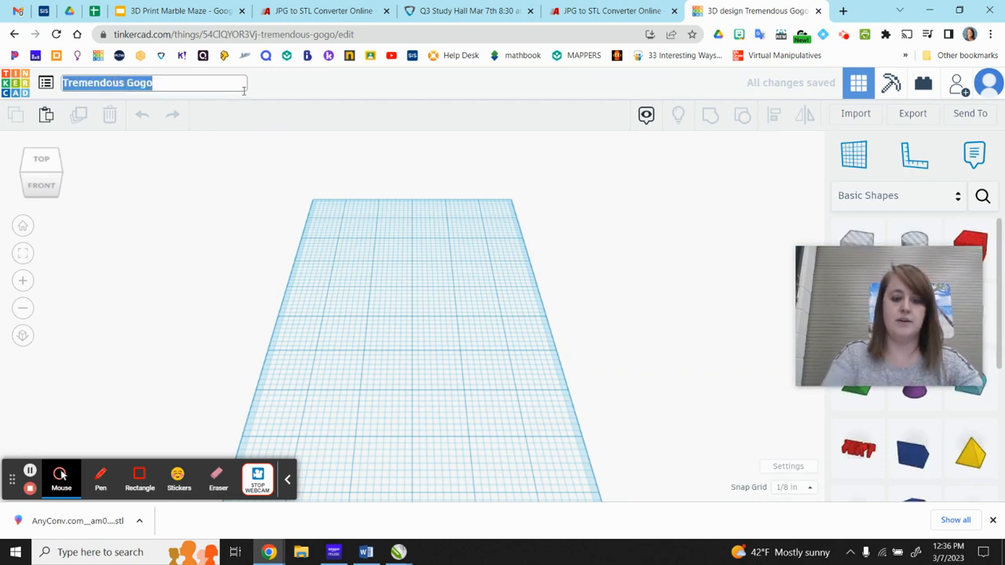
pyautogui.write('am0 maze')
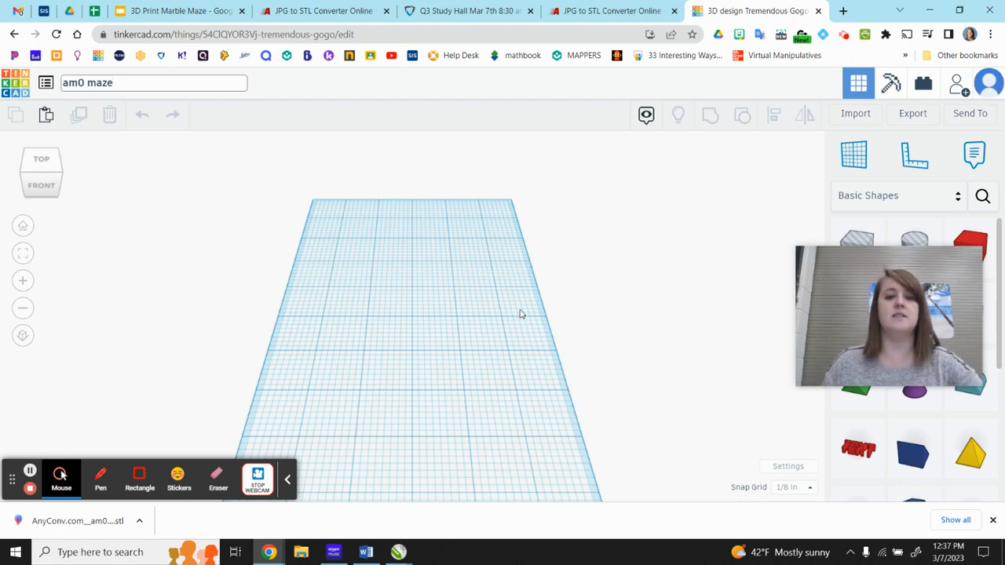
# Load the downloaded file AnyConv.com__am0 maze.stl for import as a shape and set its length to 102 mm.
pyautogui.click(856, 116)
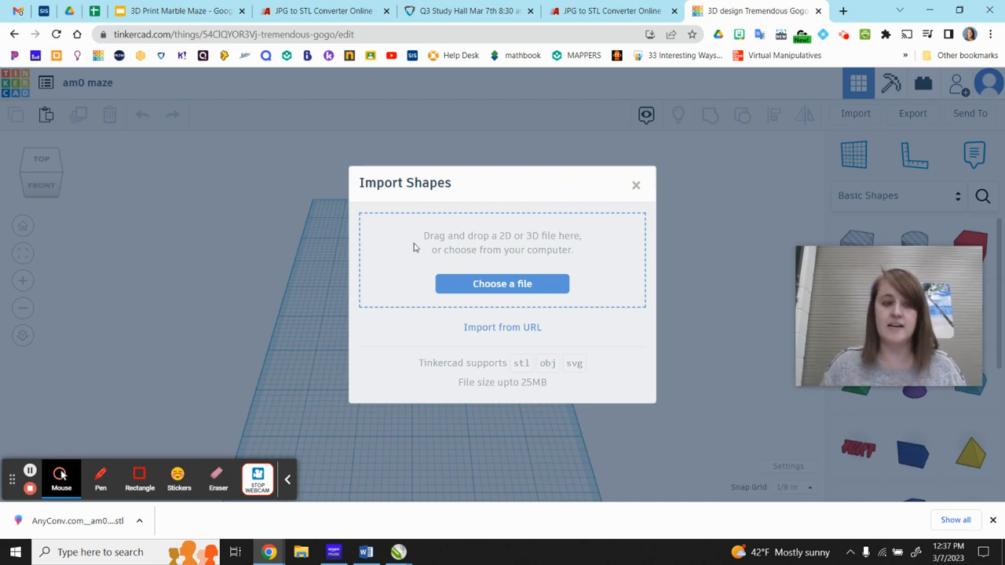
pyautogui.moveTo(59, 534); pyautogui.dragTo(498, 249)
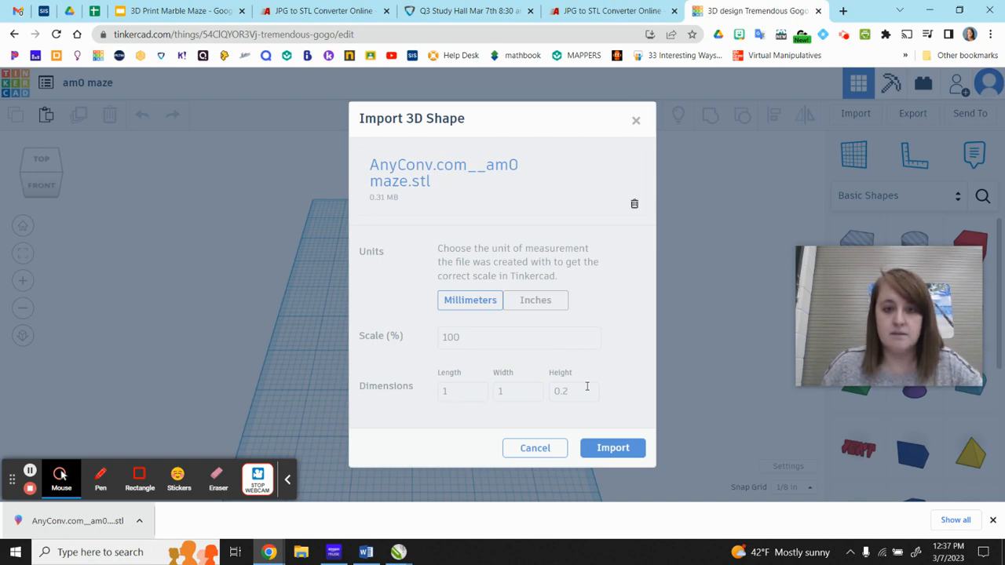
pyautogui.click(465, 390)
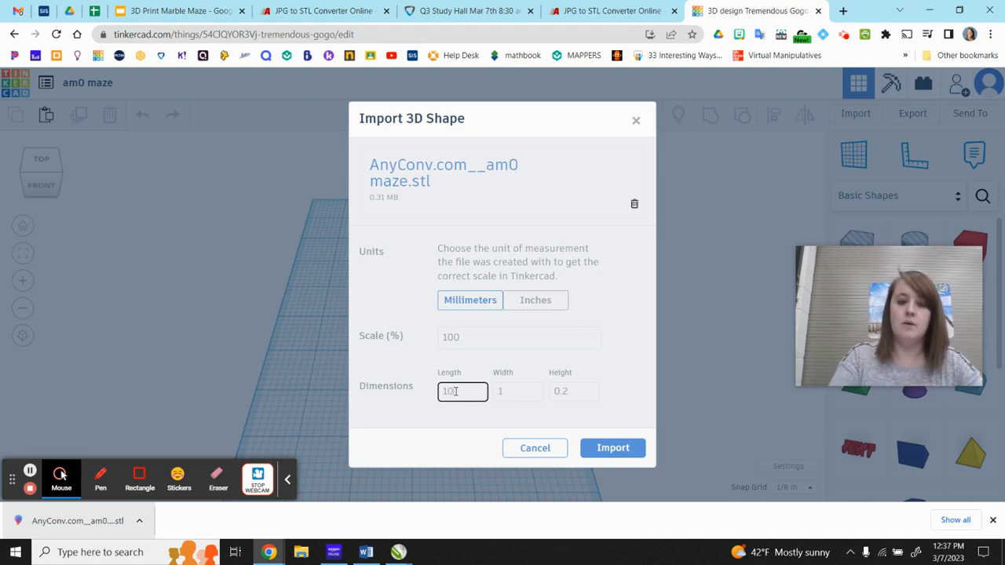
pyautogui.click(481, 363)
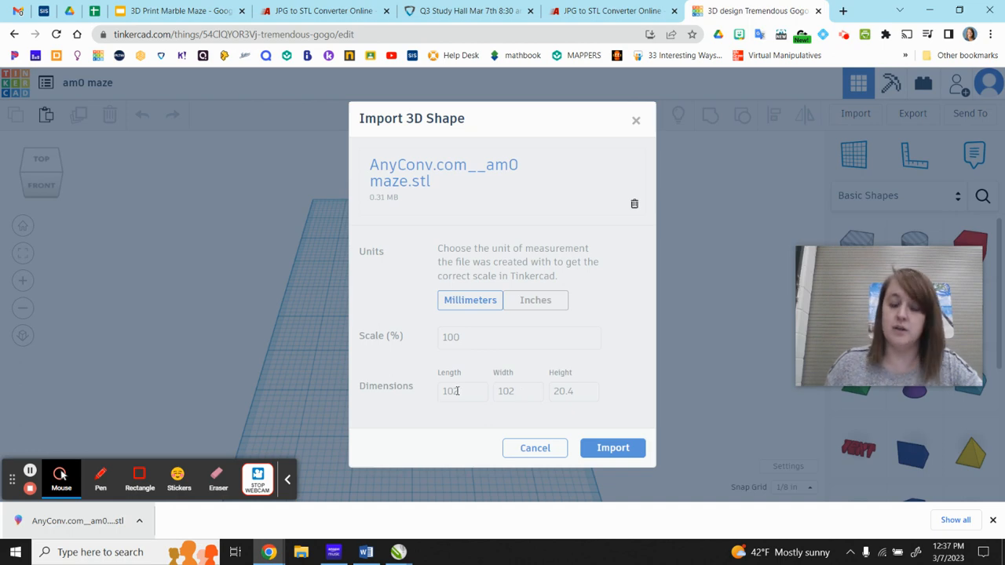
# Try setting the height of the maze being imported to 11 mm.
pyautogui.click(588, 390)
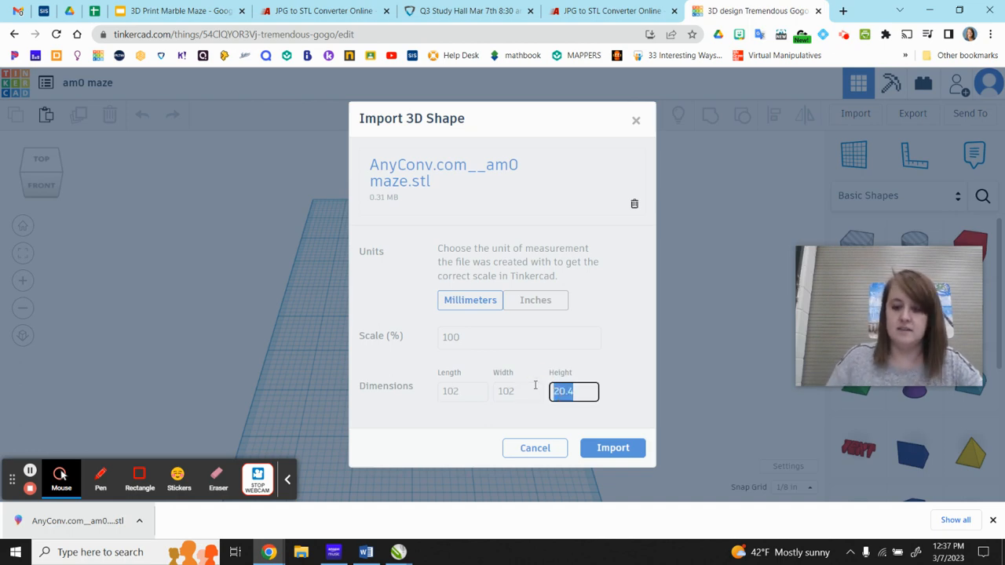
pyautogui.write('11')
pyautogui.click(603, 359)
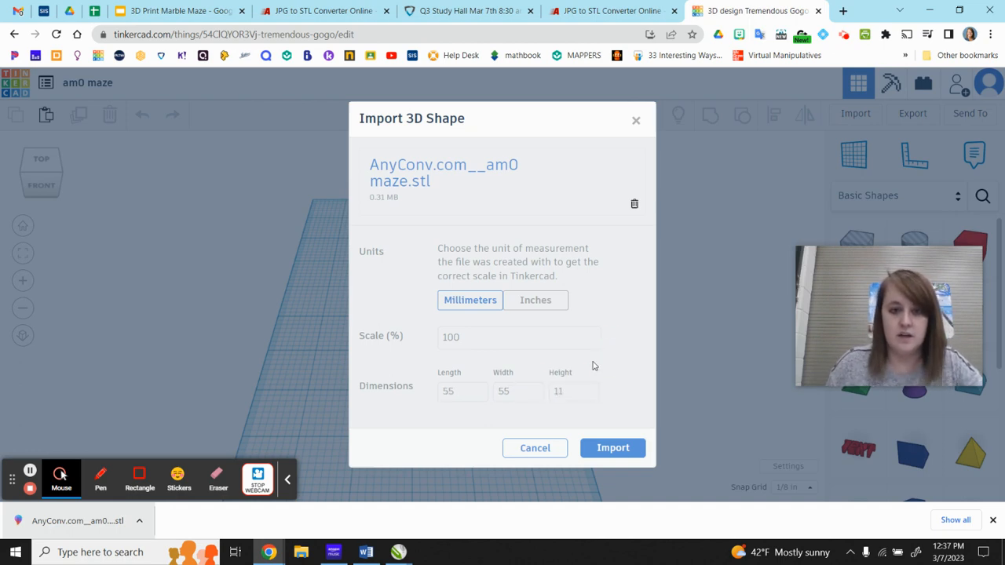
# Set the maze's length and width to 102 mm and import it onto the workplane.
pyautogui.click(473, 392)
pyautogui.write('102')
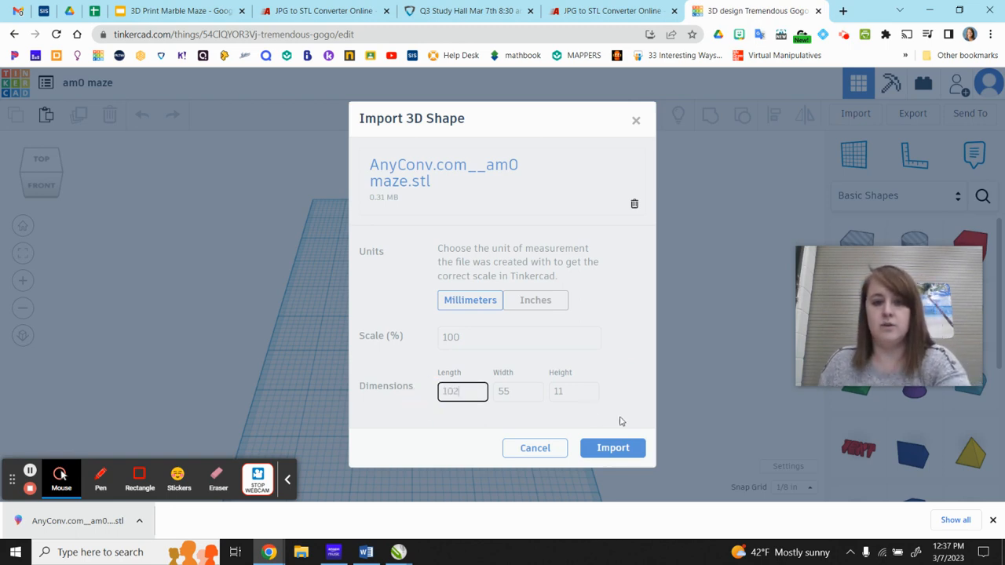
pyautogui.click(523, 388)
pyautogui.write('102')
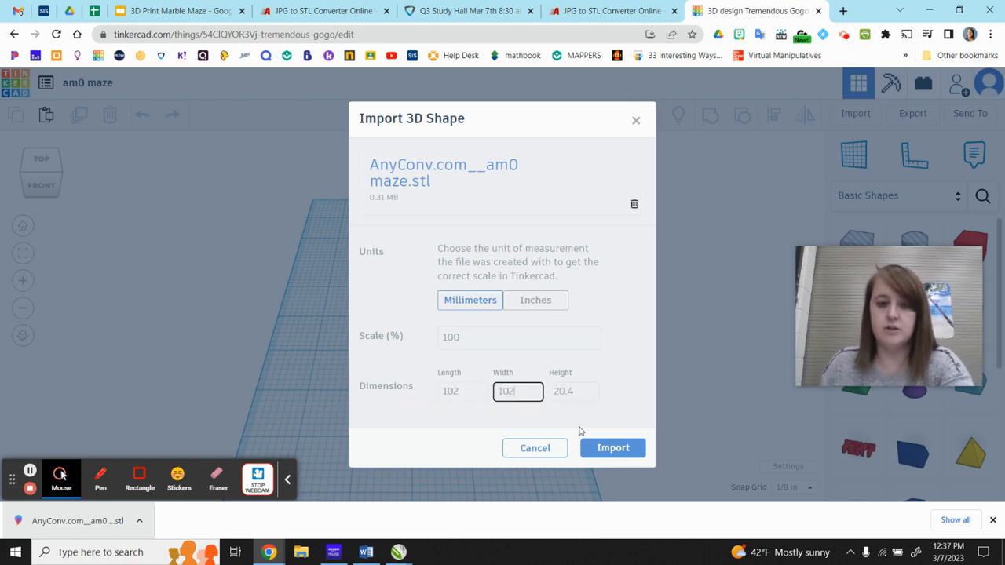
pyautogui.click(601, 376)
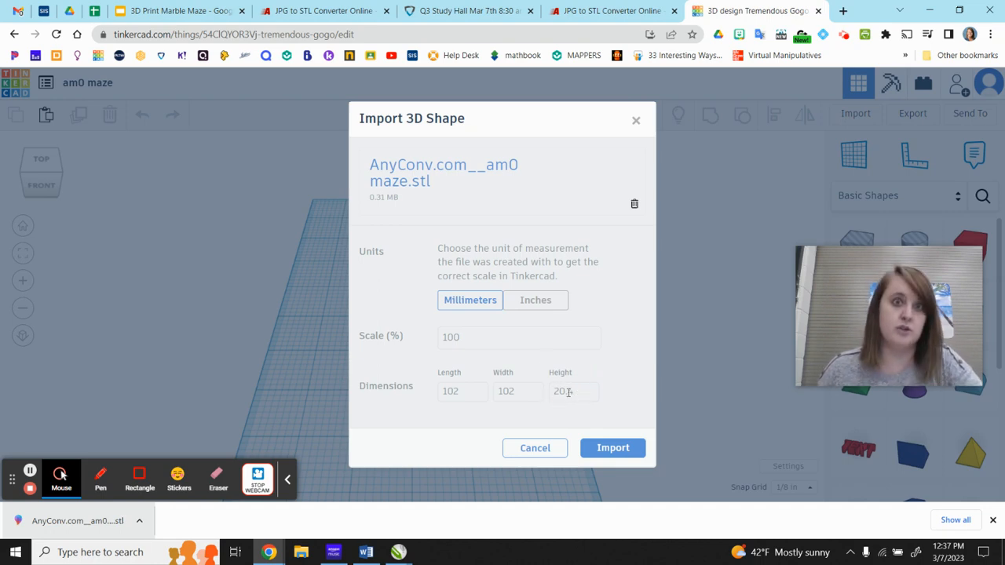
pyautogui.click(613, 448)
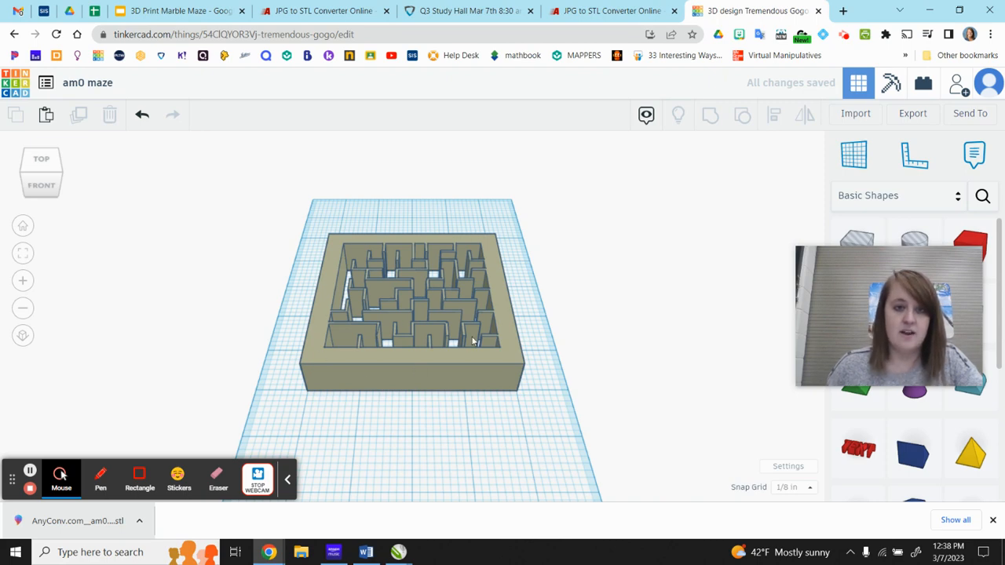
pyautogui.moveTo(442, 331); pyautogui.dragTo(444, 395, button='right')
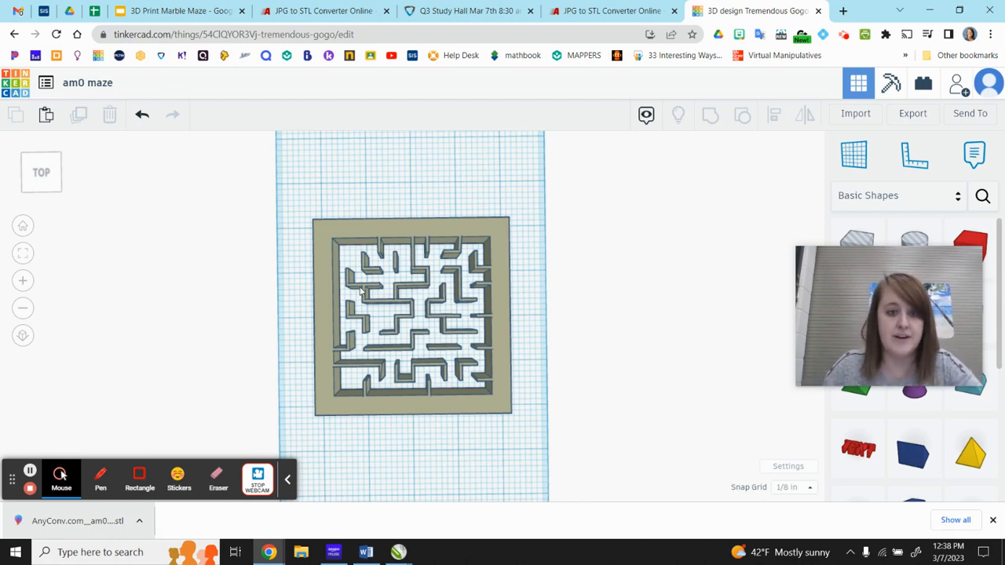
pyautogui.scroll(5, 394, 346)
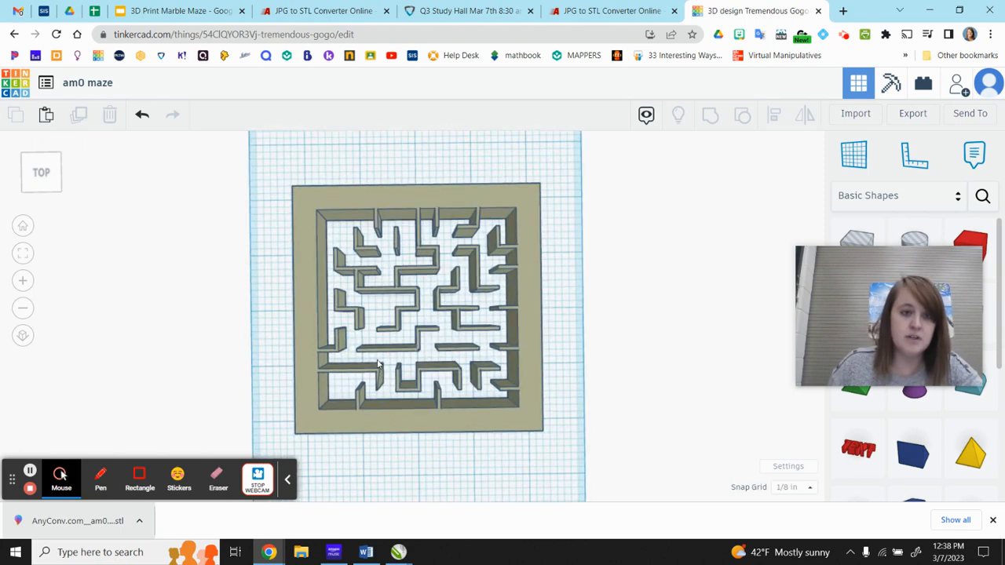
pyautogui.moveTo(413, 406); pyautogui.dragTo(413, 384, button='right')
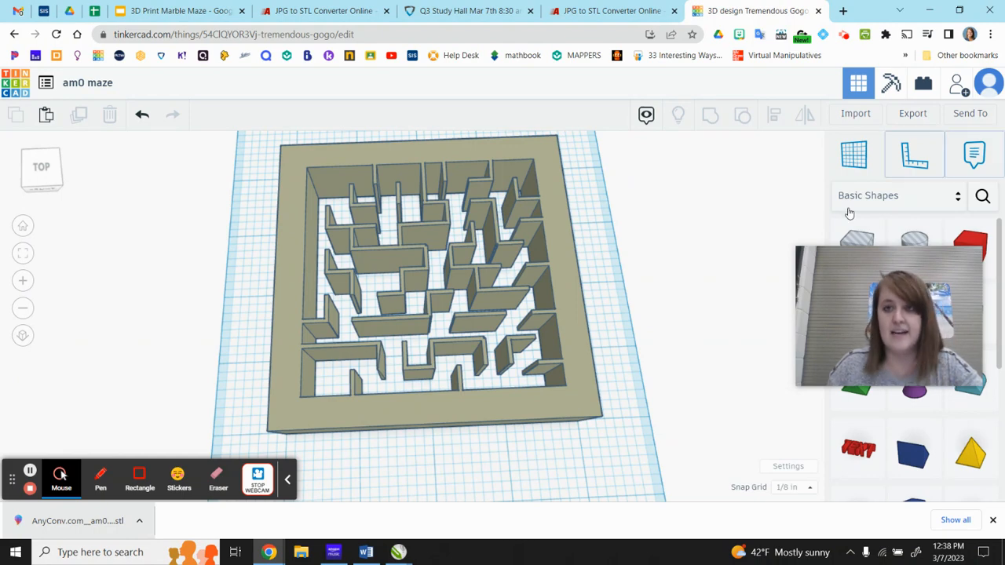
pyautogui.moveTo(589, 354); pyautogui.dragTo(589, 426, button='right')
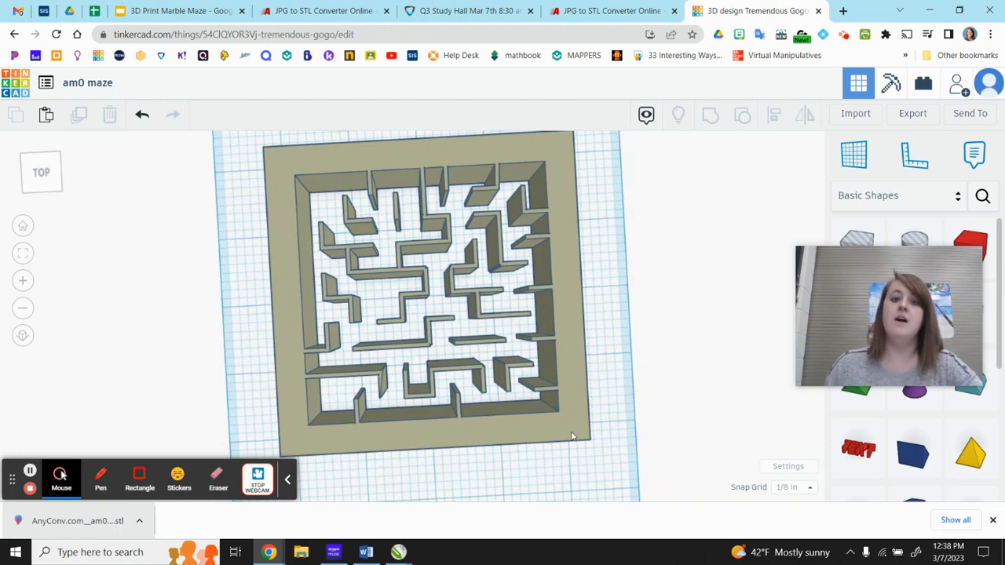
pyautogui.moveTo(572, 436)
pyautogui.mouseDown(button='right')
pyautogui.moveTo(545, 431)
pyautogui.moveTo(555, 336)
pyautogui.moveTo(545, 438)
pyautogui.moveTo(554, 441)
pyautogui.moveTo(557, 424)
pyautogui.mouseUp(button='right')
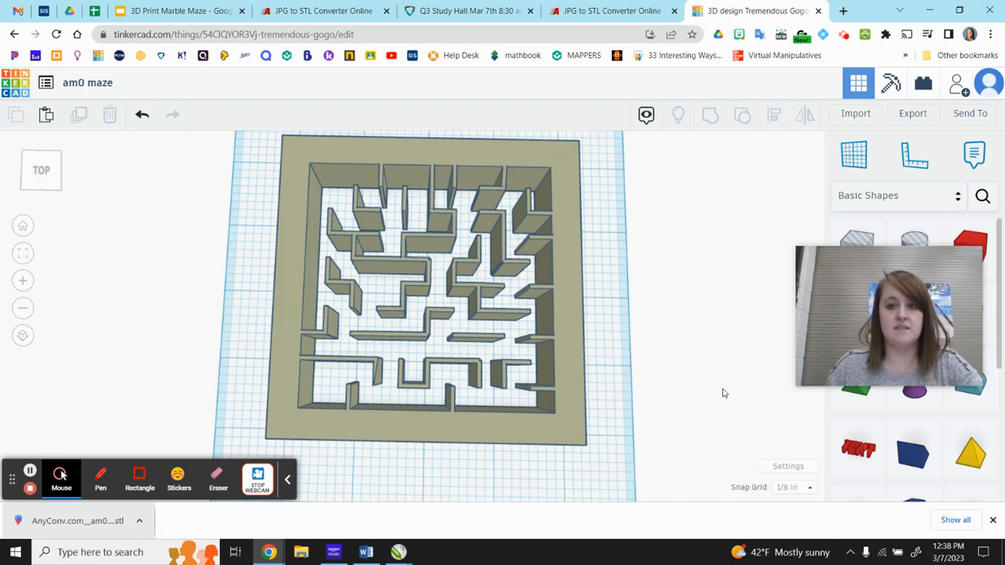
# Place a solid box beside the maze and set its length and width to 4 in.
pyautogui.moveTo(971, 236); pyautogui.dragTo(619, 306)
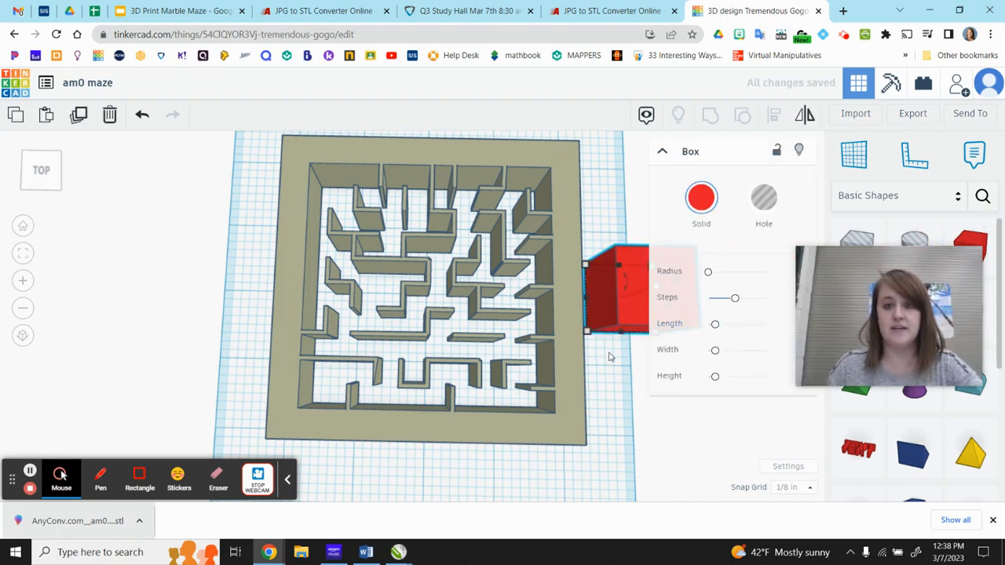
pyautogui.press('f')
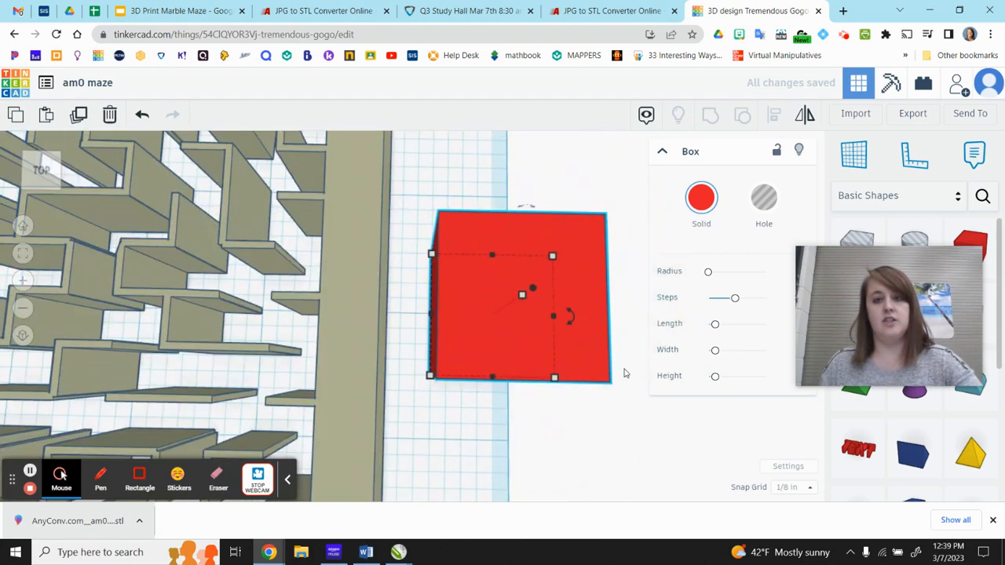
pyautogui.scroll(-5, 534, 377)
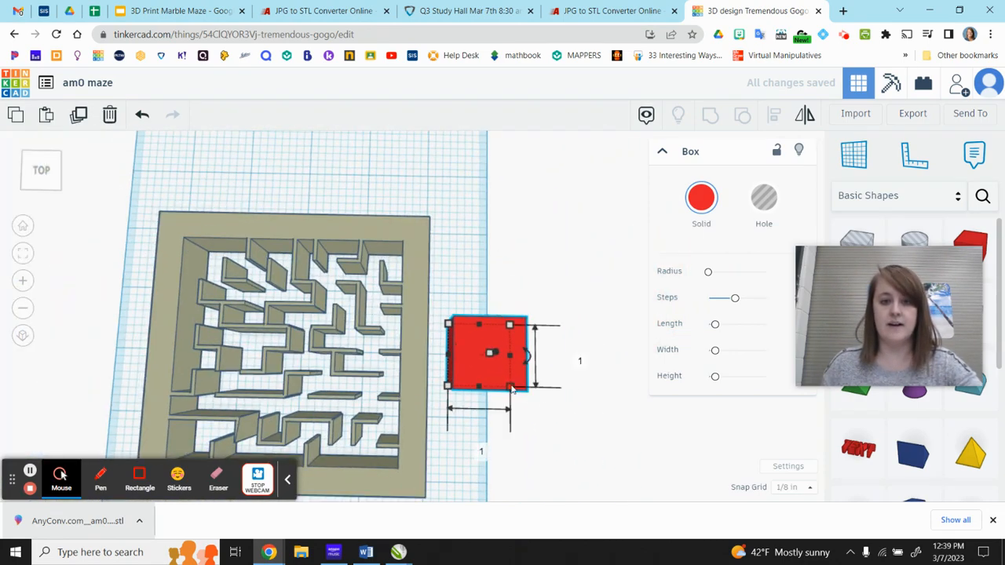
pyautogui.click(480, 447)
pyautogui.write('4')
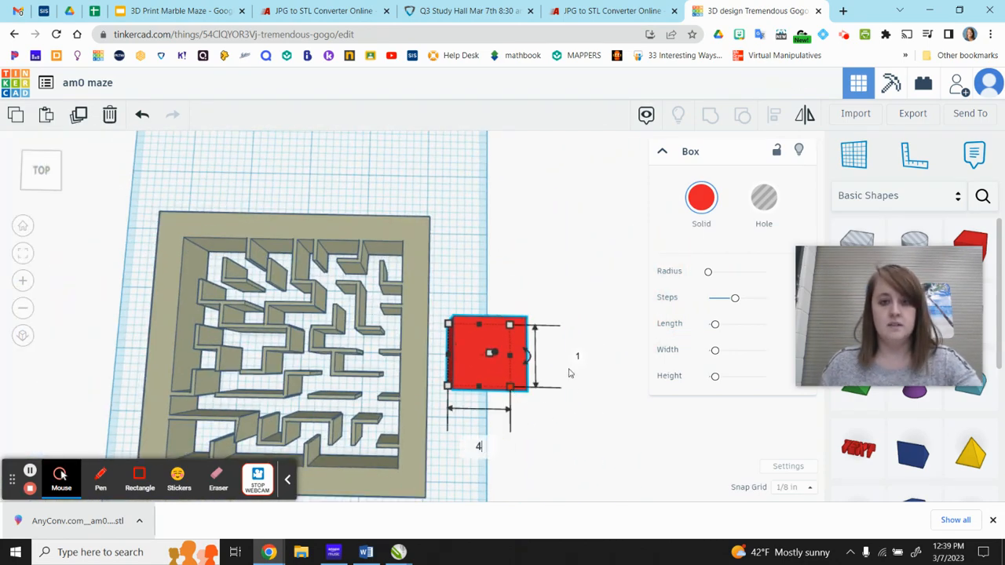
pyautogui.press('Return')
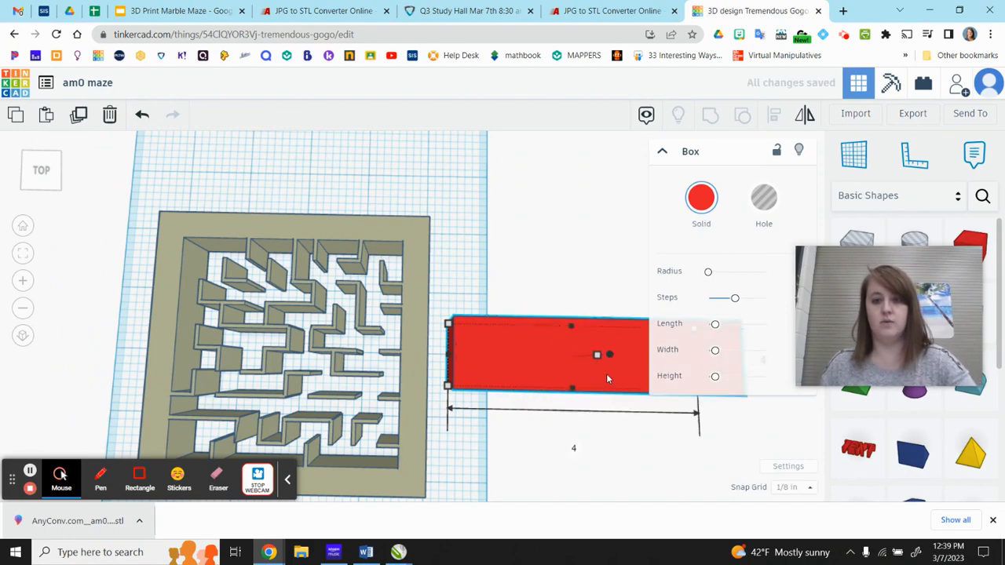
pyautogui.press('Return')
pyautogui.scroll(-1, 584, 405)
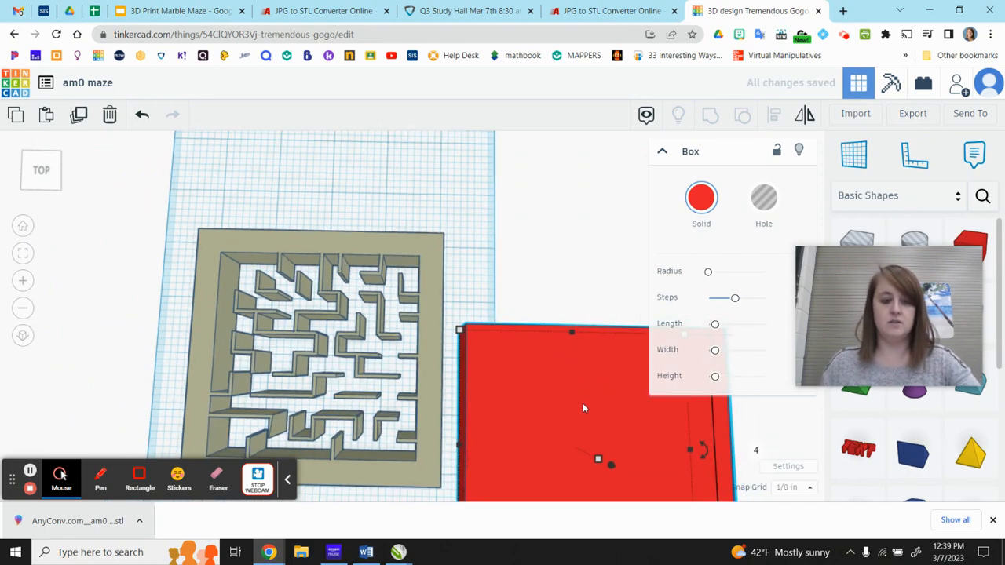
# Flatten the box into a thin base plate and move it underneath the maze.
pyautogui.scroll(-3, 584, 405)
pyautogui.moveTo(586, 424); pyautogui.dragTo(481, 334, button='right')
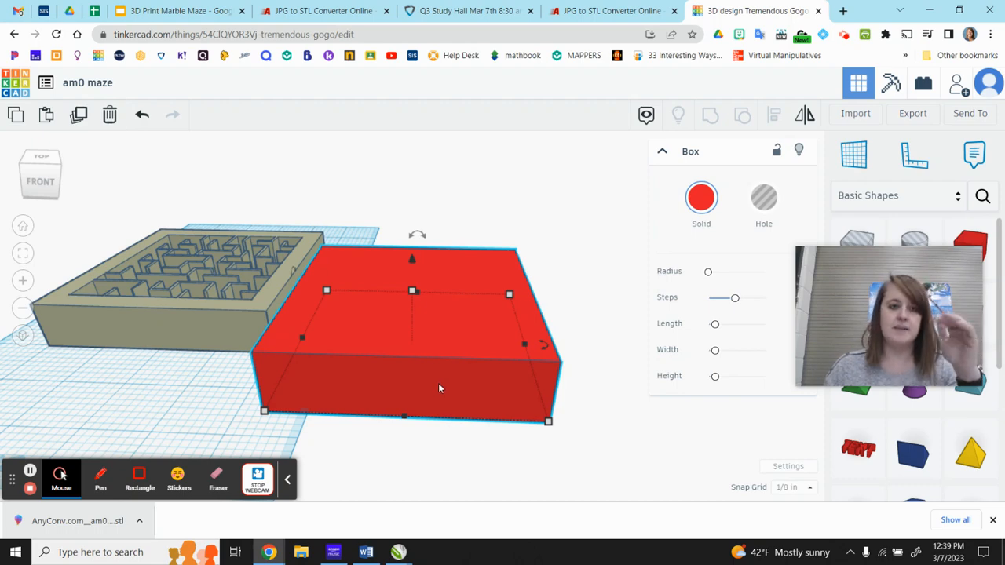
pyautogui.moveTo(413, 292)
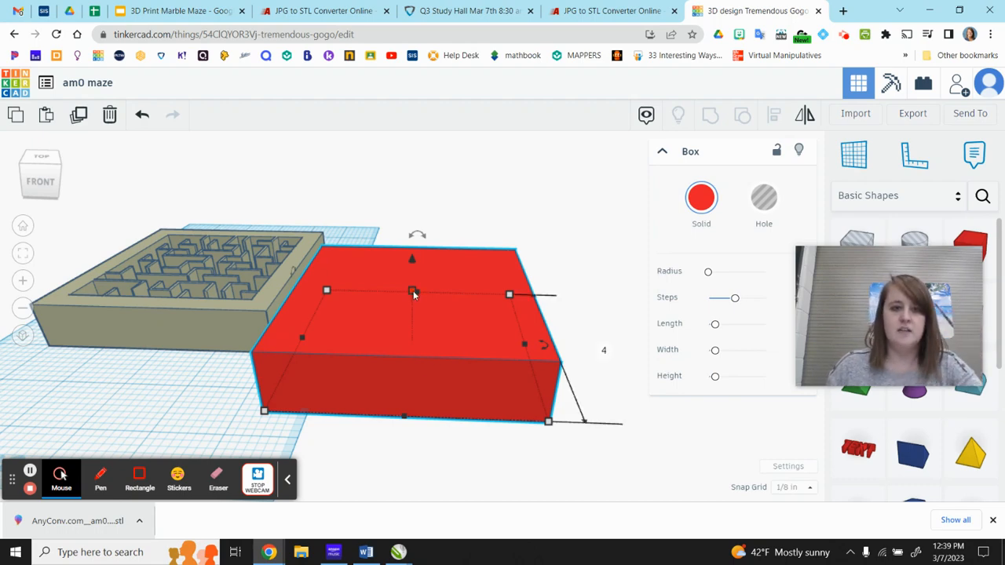
pyautogui.moveTo(413, 292); pyautogui.dragTo(420, 338)
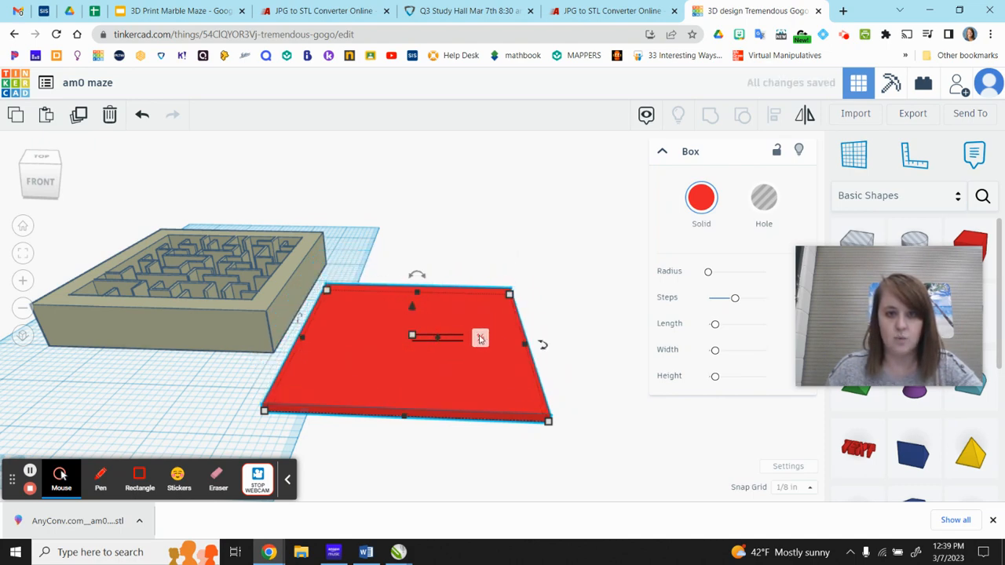
pyautogui.moveTo(439, 386); pyautogui.dragTo(198, 331)
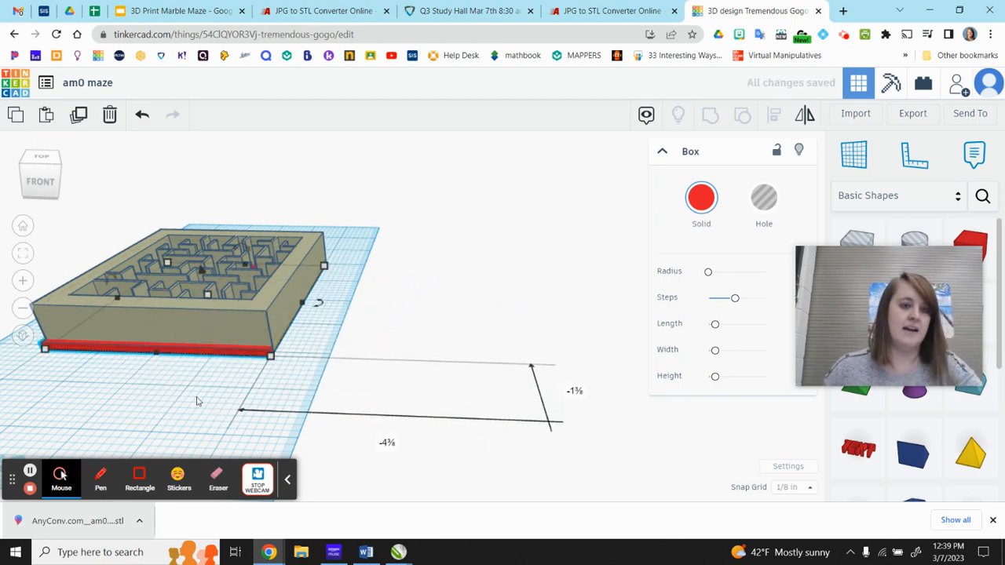
# Align the maze and the base plate on their centers in both width and depth.
pyautogui.moveTo(198, 404); pyautogui.dragTo(229, 388, button='right')
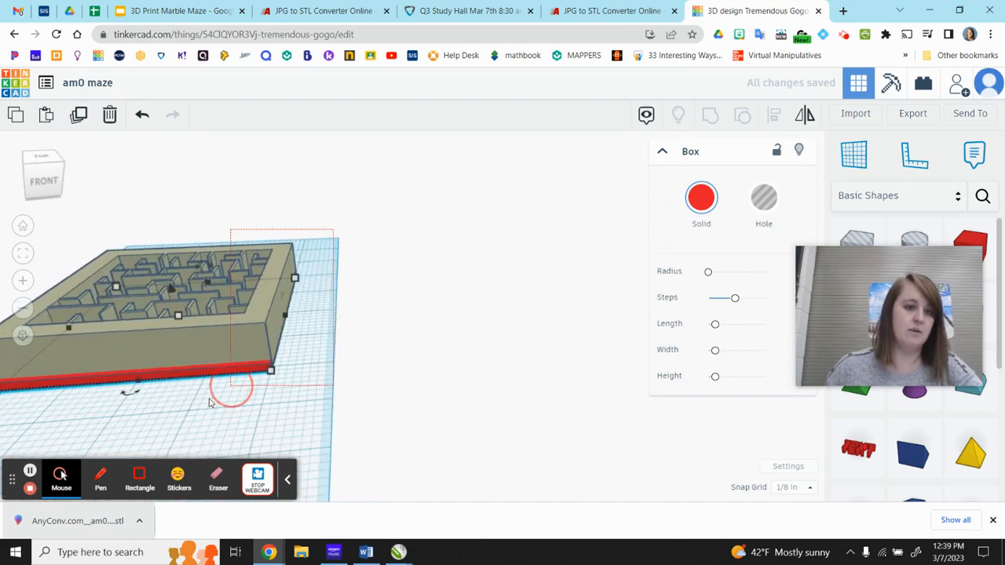
pyautogui.hotkey('ctrl', 'a')
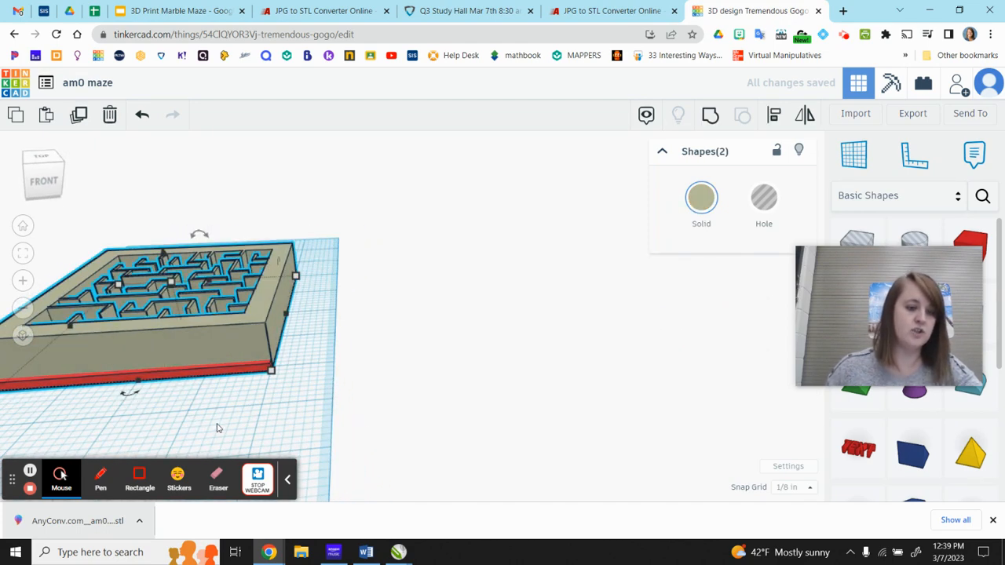
pyautogui.moveTo(224, 431); pyautogui.dragTo(565, 440, button='right')
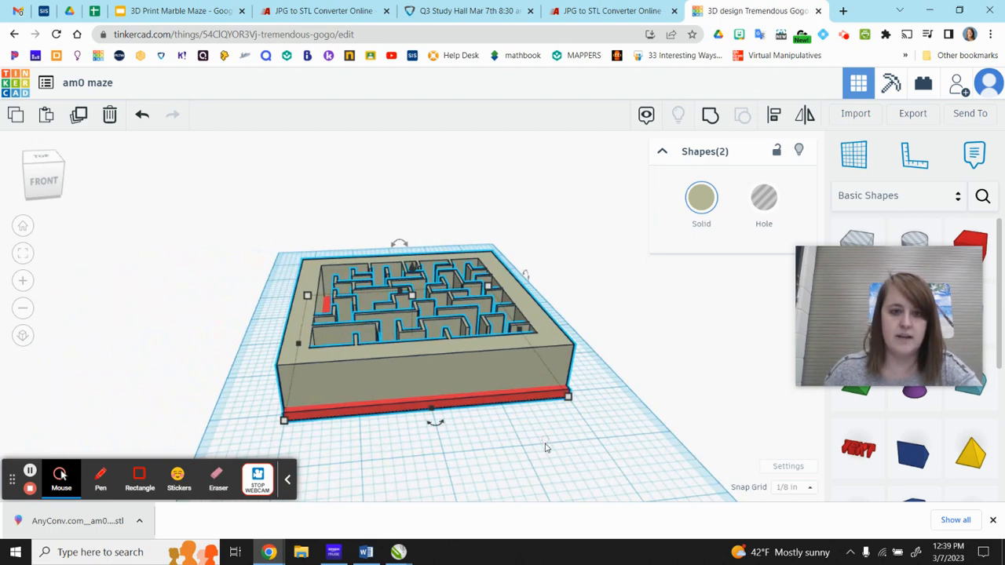
pyautogui.click(450, 448)
pyautogui.moveTo(260, 299); pyautogui.dragTo(503, 471)
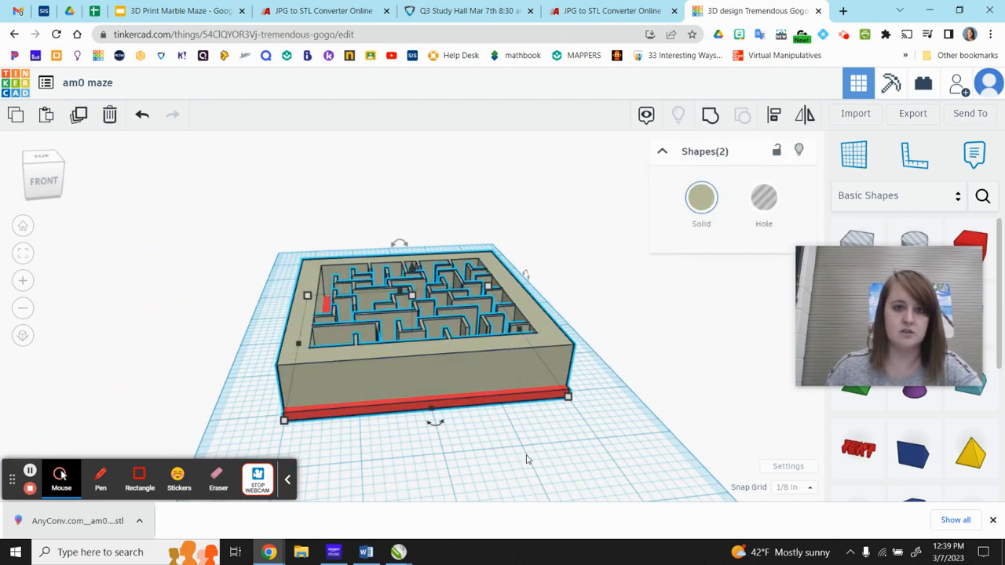
pyautogui.click(774, 115)
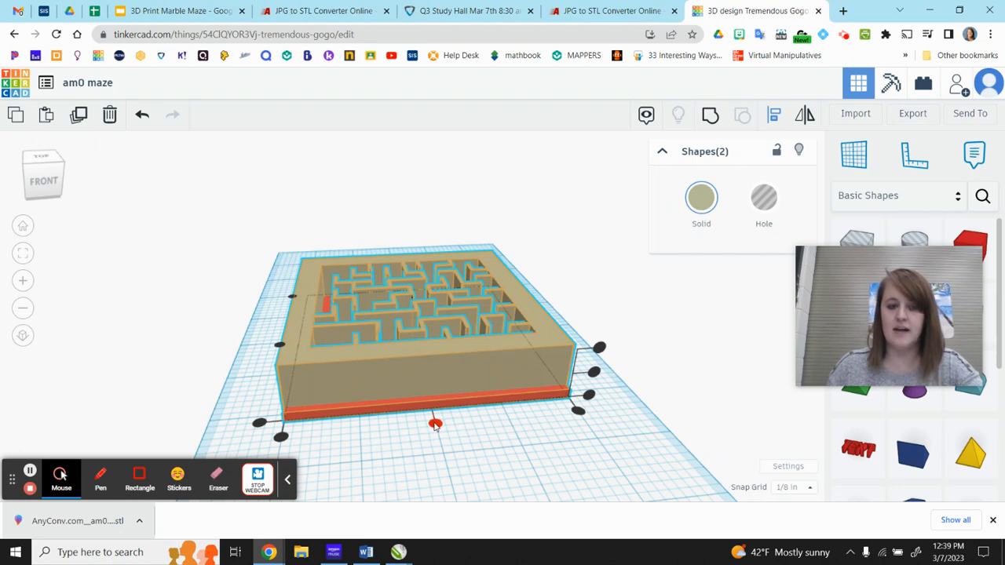
pyautogui.click(435, 424)
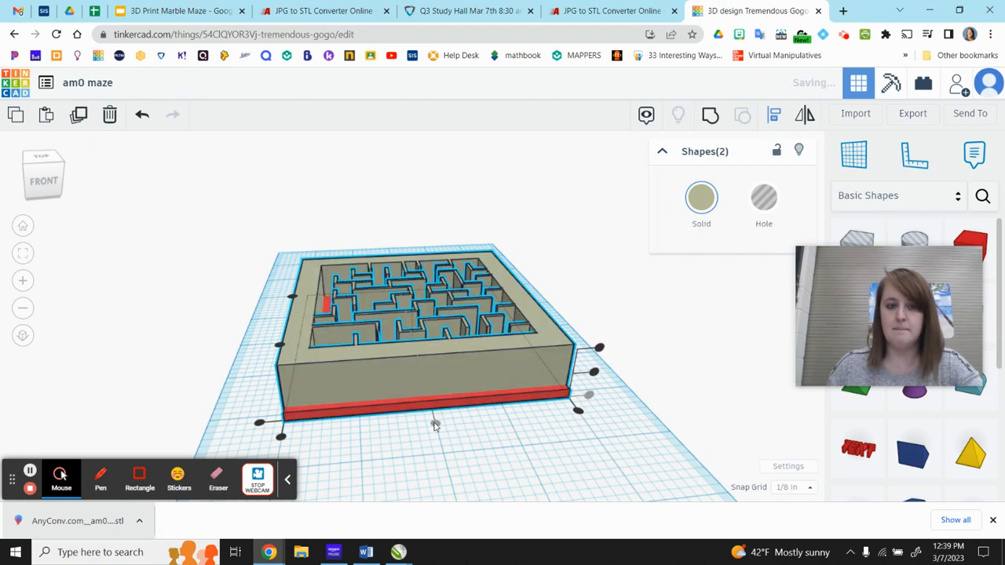
pyautogui.click(276, 345)
pyautogui.moveTo(417, 404); pyautogui.dragTo(489, 471, button='right')
pyautogui.click(500, 476)
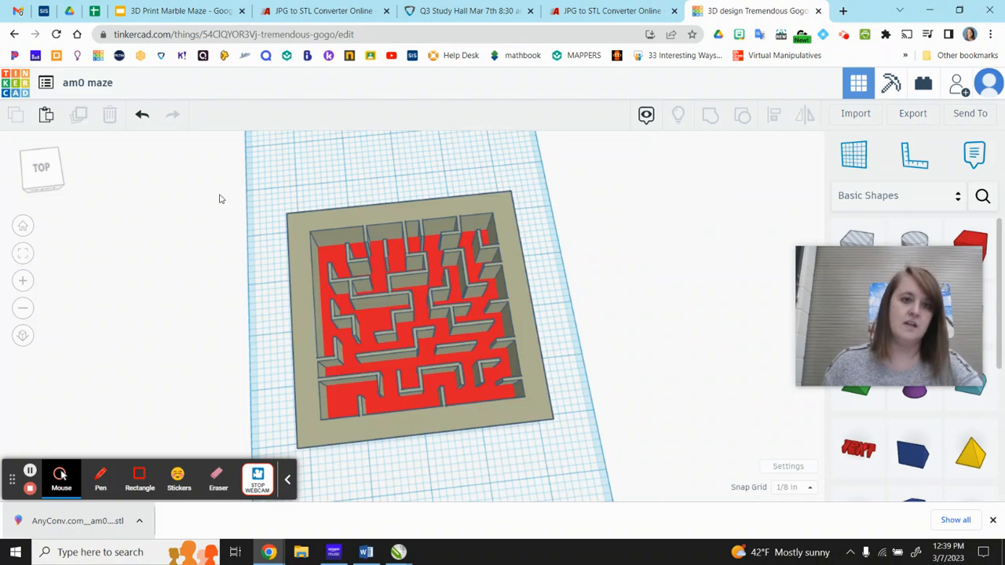
# Try grouping the maze and the base plate into one shape and undo the grouping.
pyautogui.moveTo(245, 187); pyautogui.dragTo(597, 476)
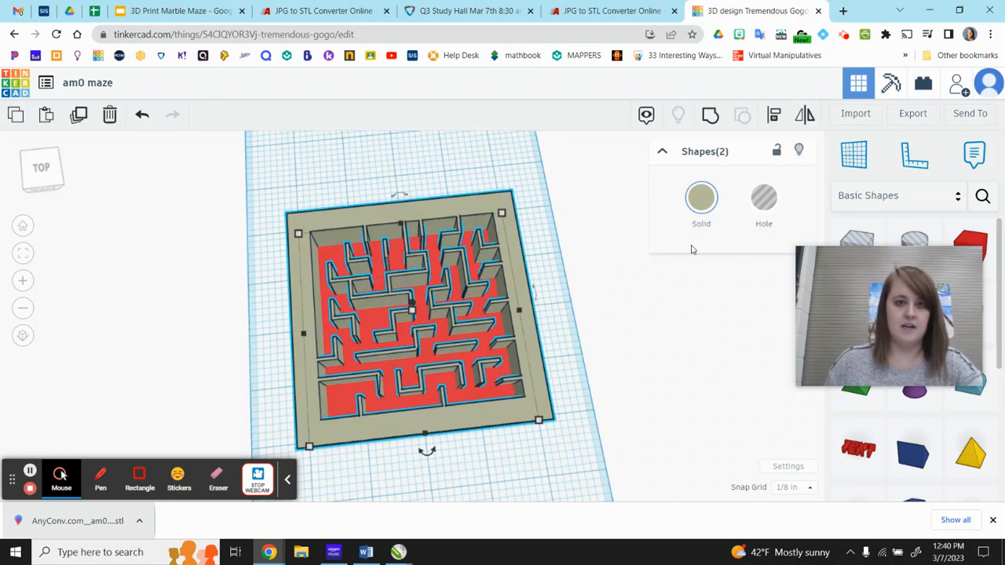
pyautogui.click(711, 115)
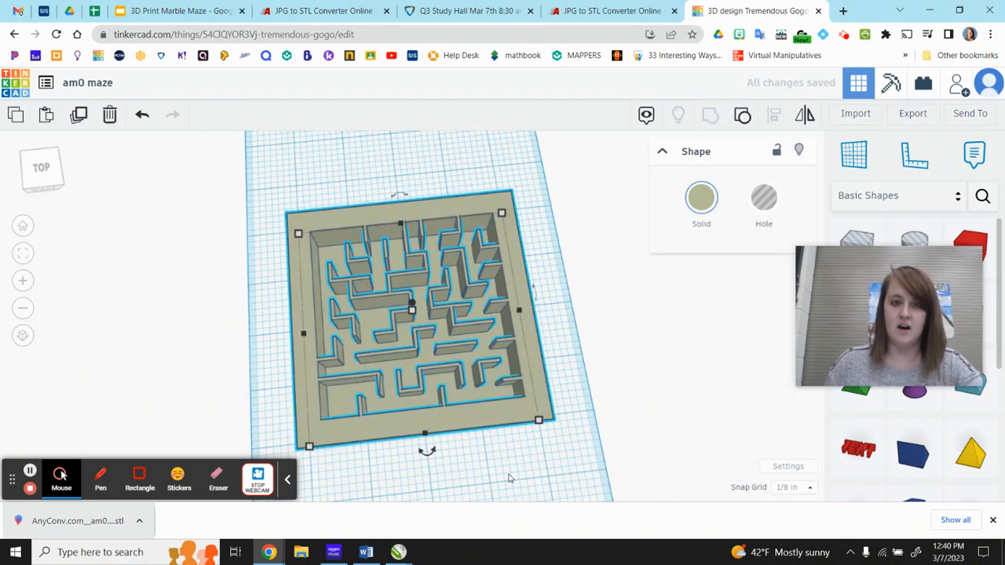
pyautogui.moveTo(502, 483); pyautogui.dragTo(495, 460, button='right')
pyautogui.hotkey('ctrl', 'z')
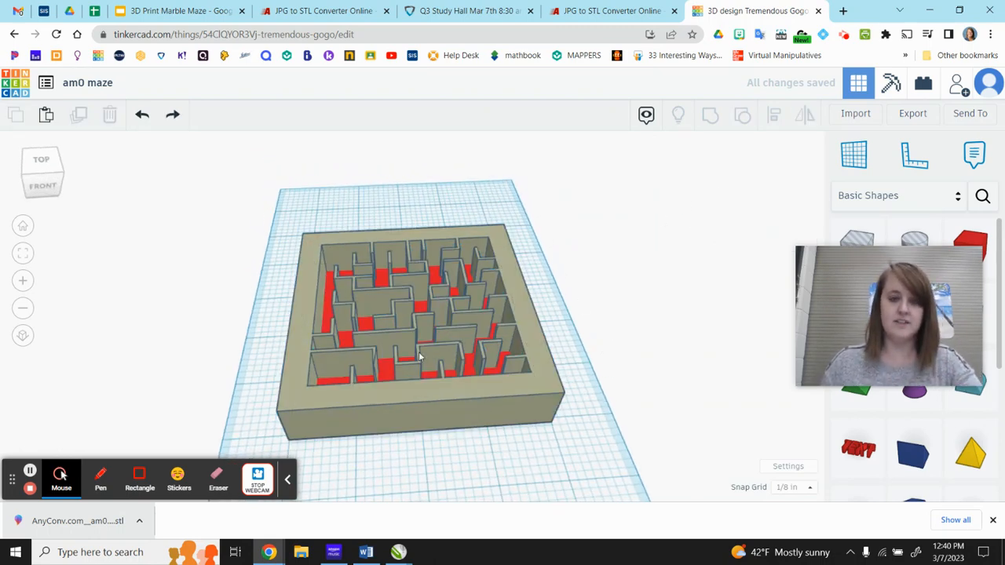
pyautogui.moveTo(496, 440); pyautogui.dragTo(498, 518, button='right')
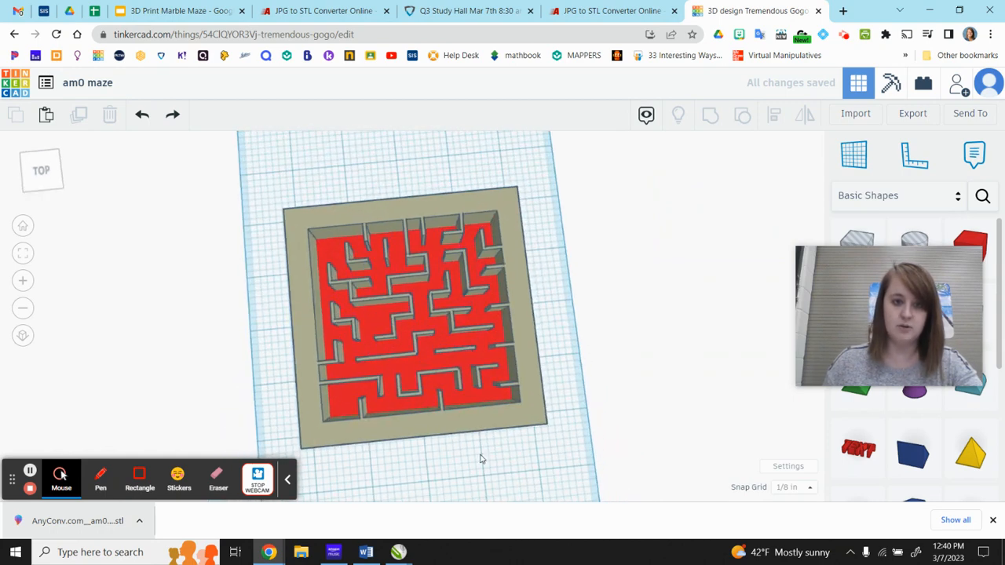
pyautogui.moveTo(482, 467); pyautogui.dragTo(473, 409, button='right')
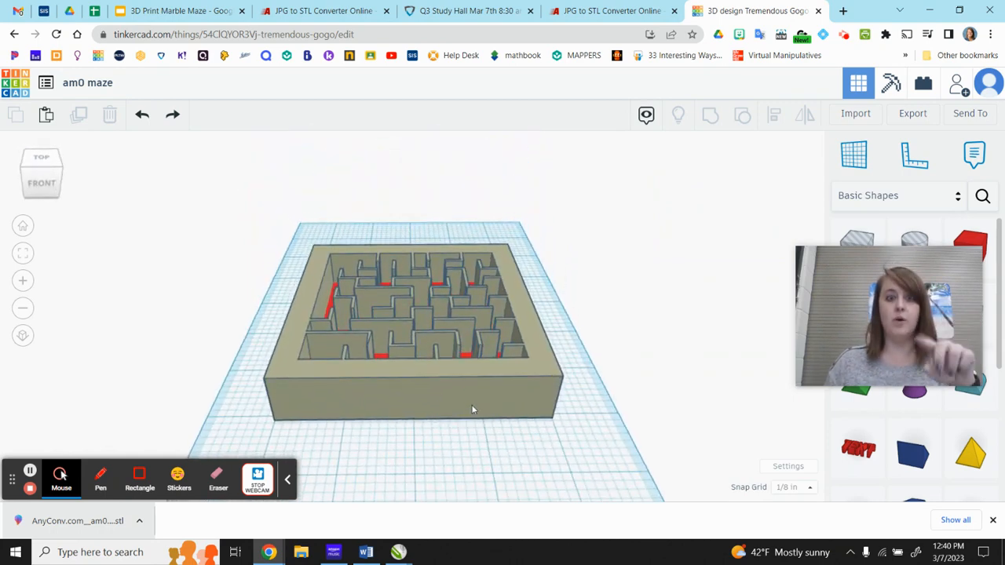
pyautogui.click(434, 348)
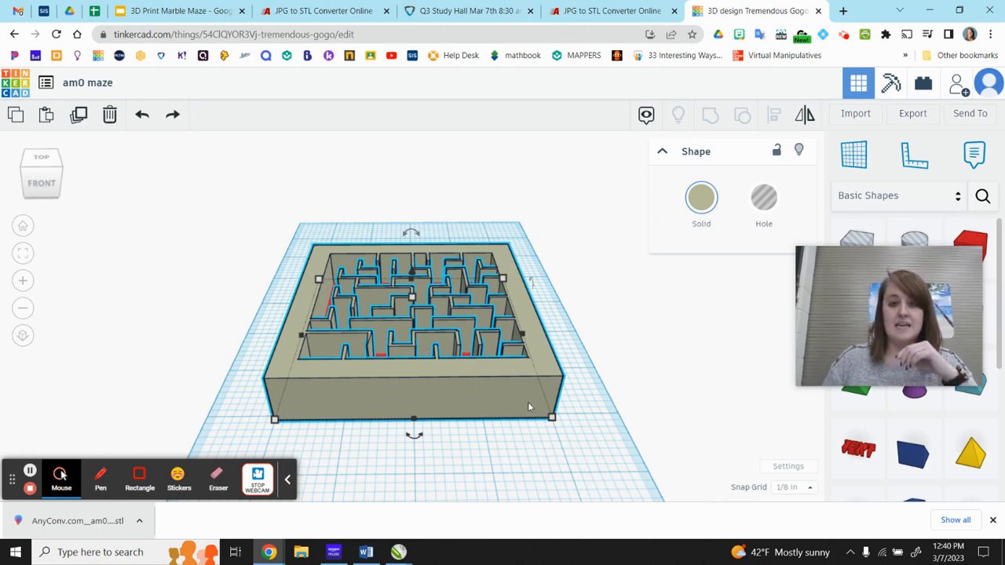
pyautogui.click(684, 341)
pyautogui.click(481, 385)
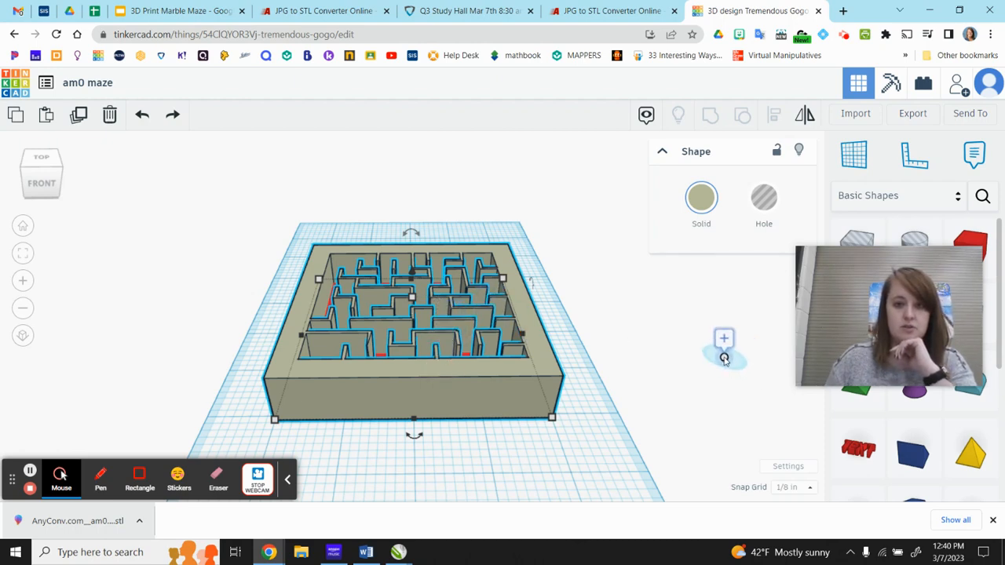
pyautogui.click(685, 376)
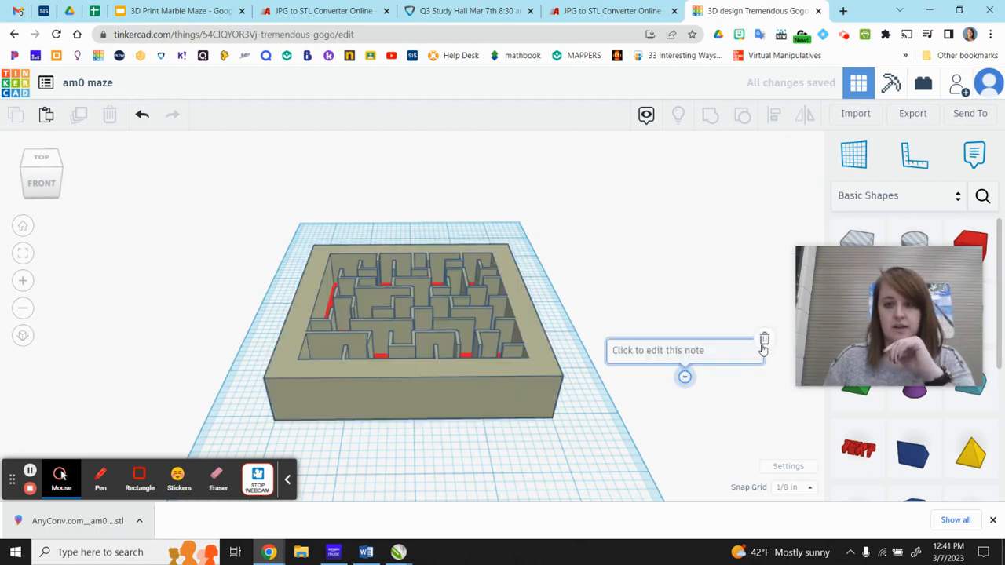
# Set the height of the maze shape to 0.425 in, leaving the base plate as it is.
pyautogui.click(462, 383)
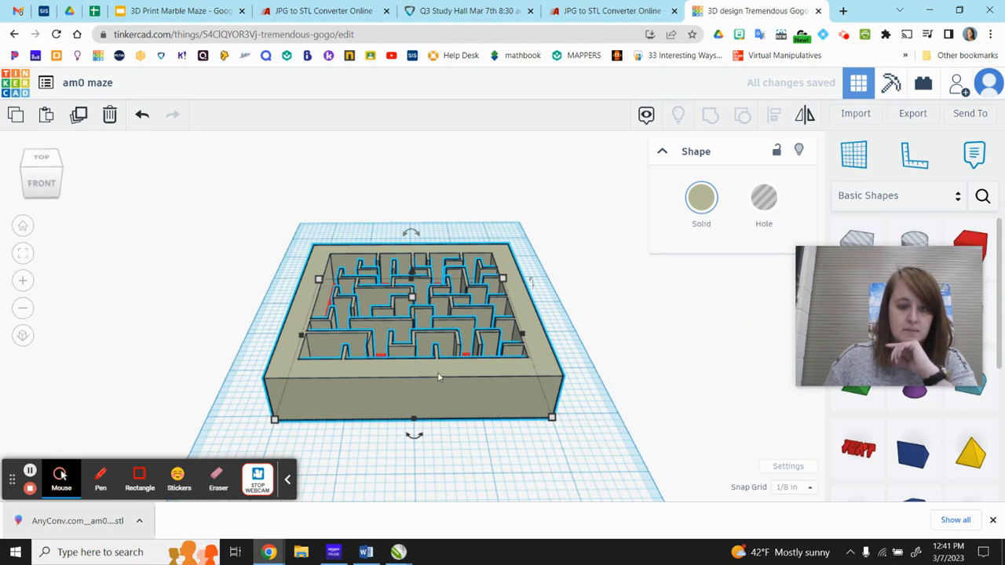
pyautogui.click(413, 298)
pyautogui.click(481, 316)
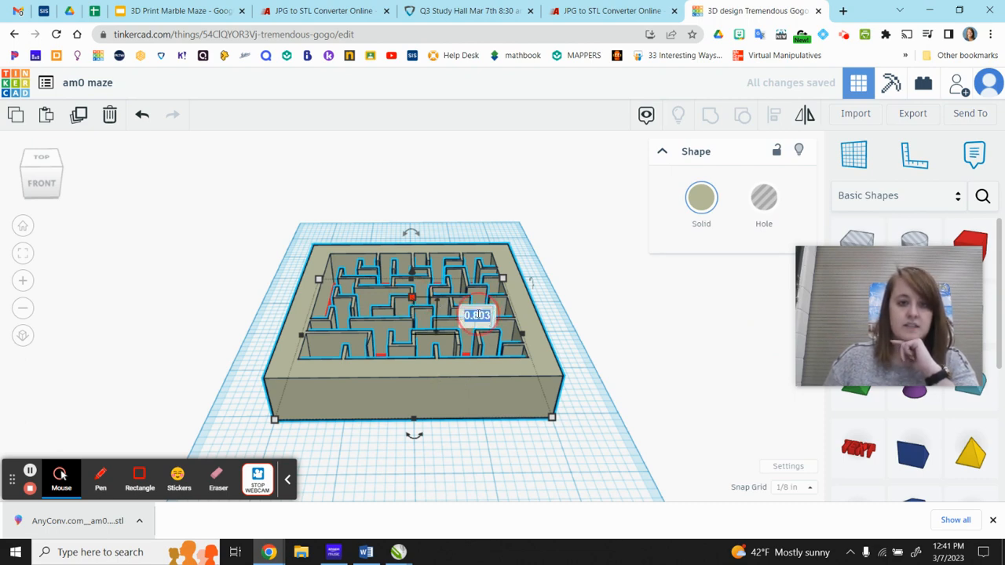
pyautogui.write('0.425')
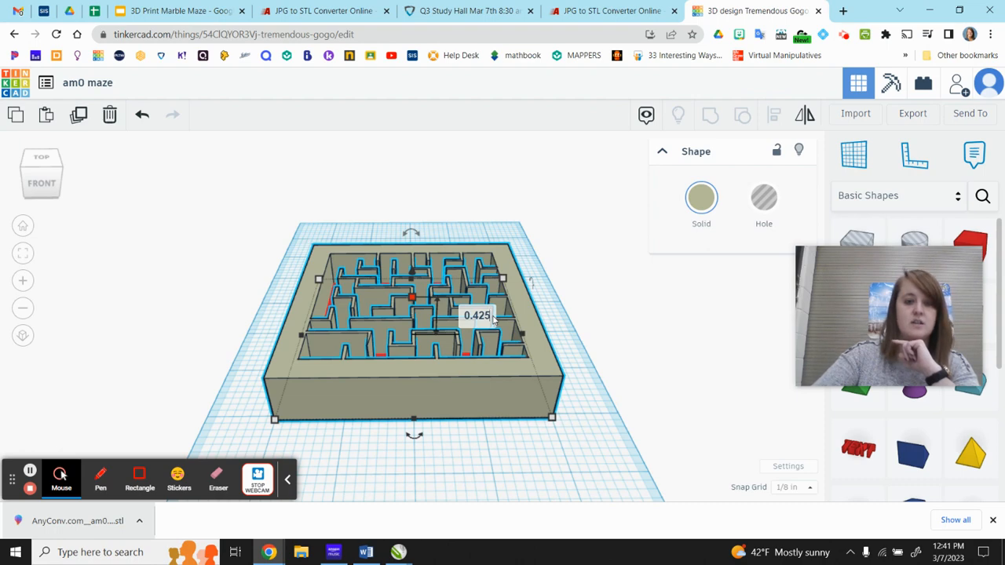
pyautogui.press('Return')
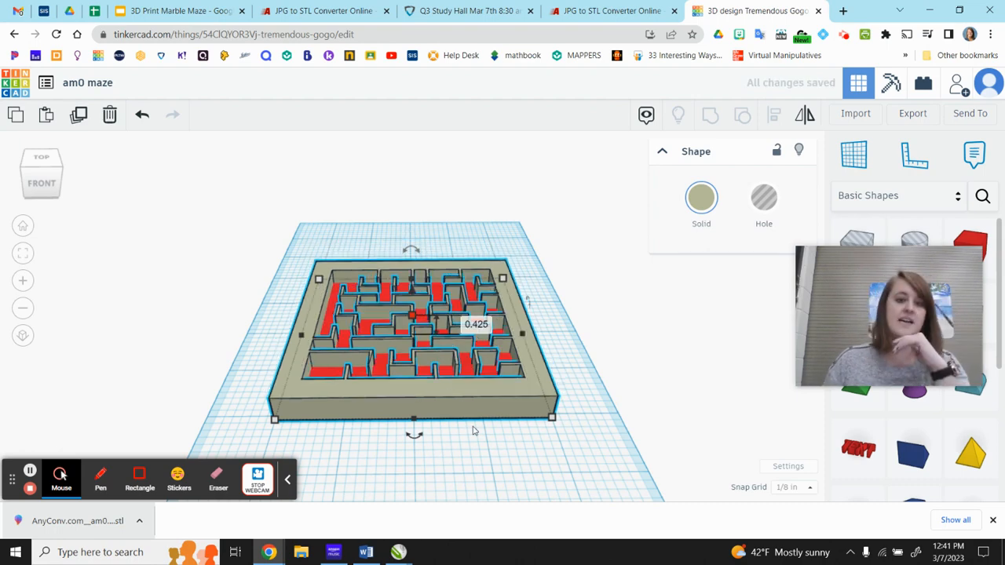
pyautogui.moveTo(441, 369); pyautogui.dragTo(403, 329, button='right')
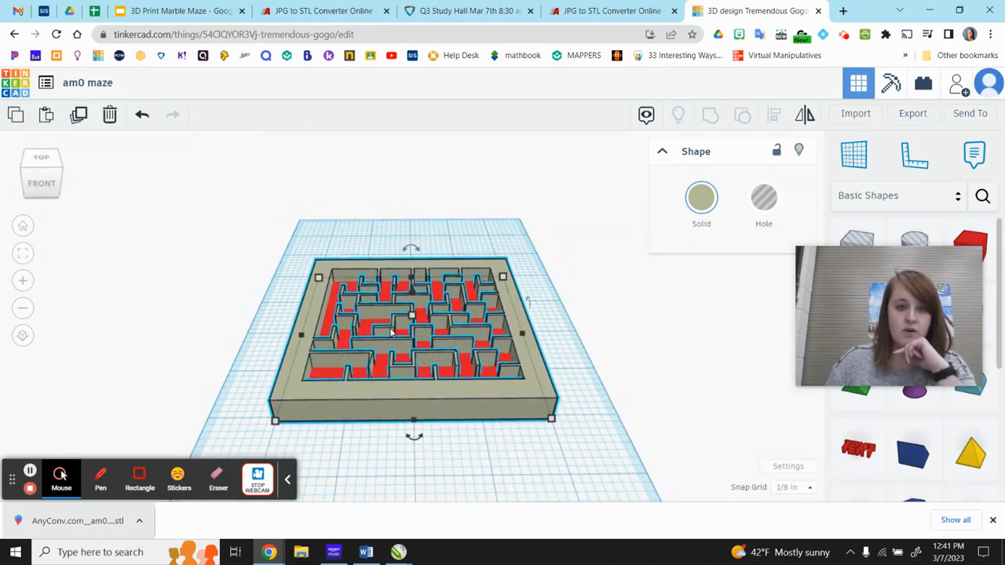
pyautogui.click(499, 480)
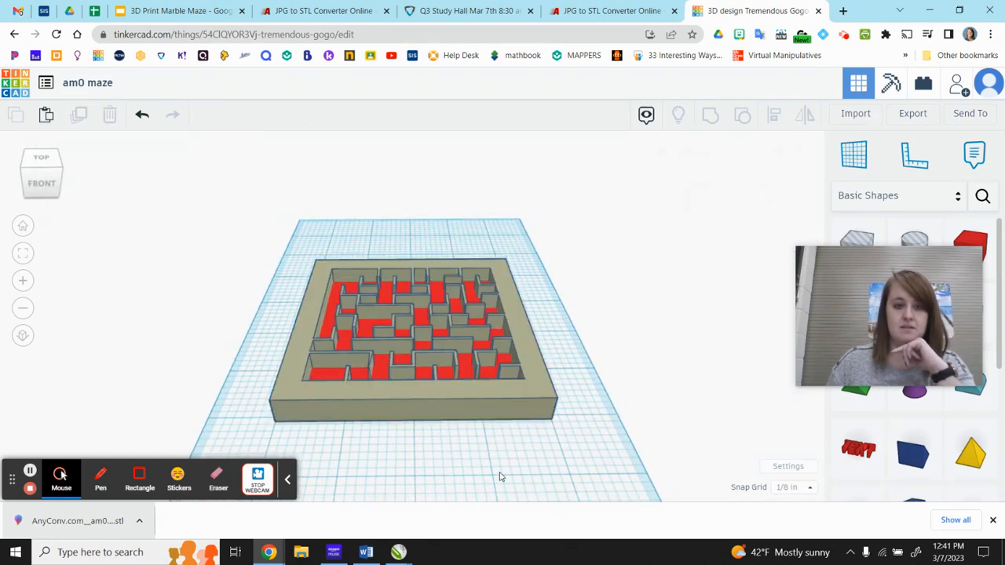
# Examine the maze's height and base plate from above and from the front.
pyautogui.moveTo(463, 425); pyautogui.dragTo(351, 381, button='right')
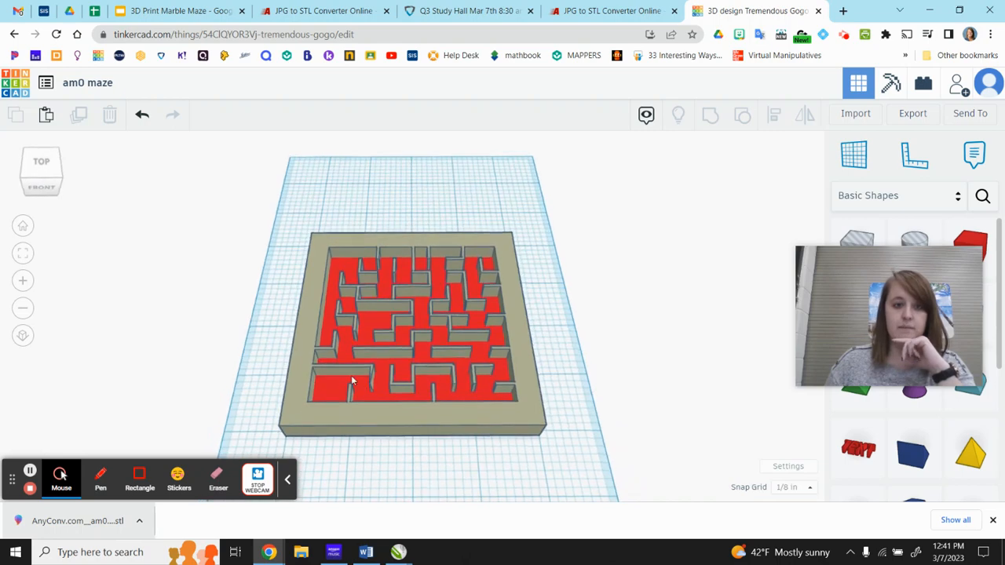
pyautogui.click(404, 425)
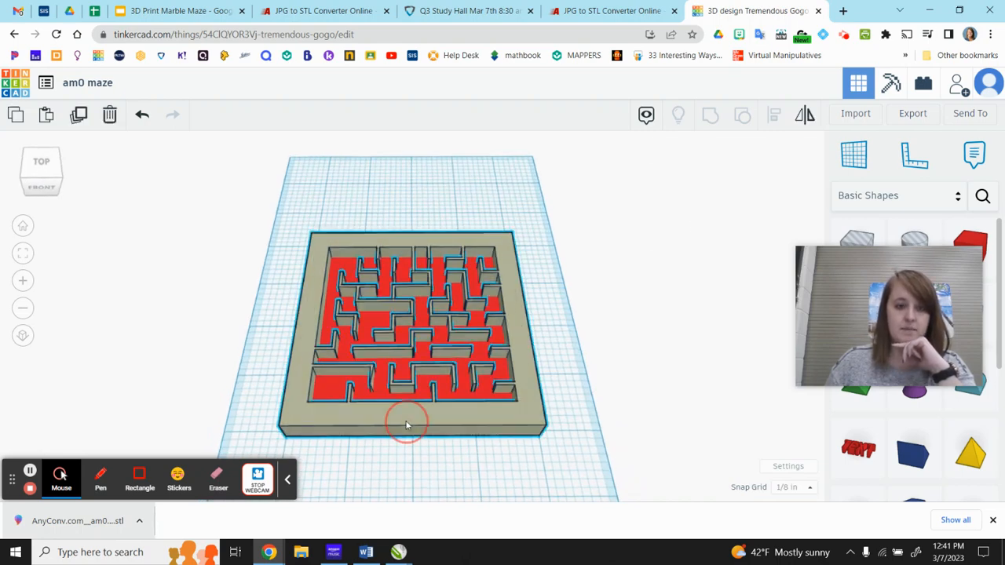
pyautogui.moveTo(431, 471); pyautogui.dragTo(416, 326, button='right')
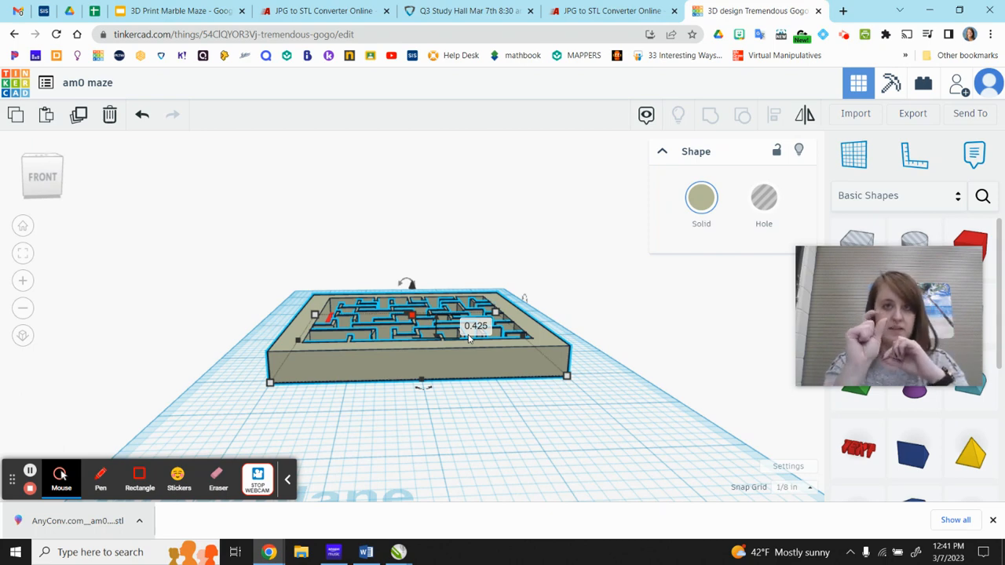
pyautogui.click(379, 432)
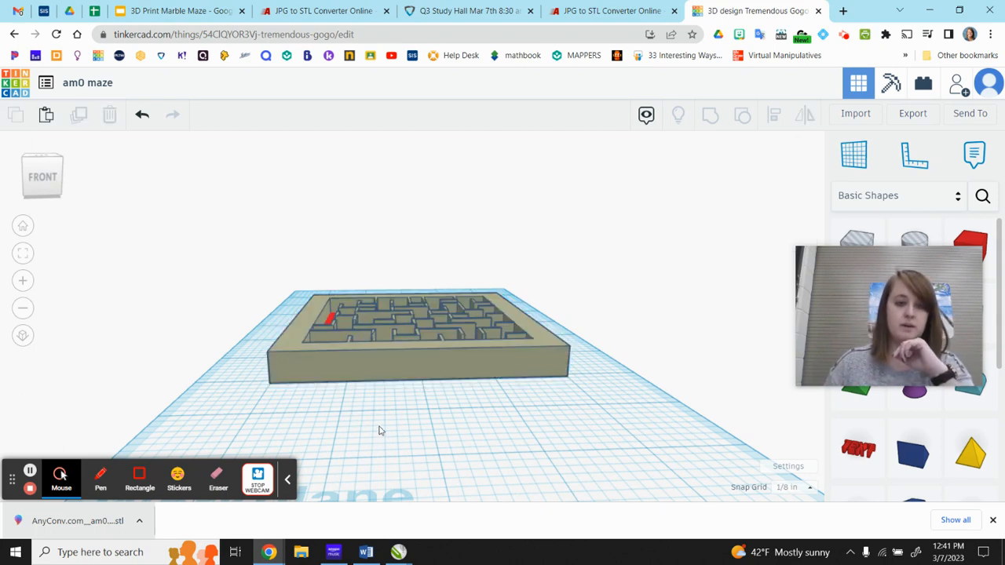
# Group the maze and the base plate into one shape and color the grouped shape light blue.
pyautogui.moveTo(379, 431); pyautogui.dragTo(379, 472, button='right')
pyautogui.moveTo(292, 223); pyautogui.dragTo(540, 469)
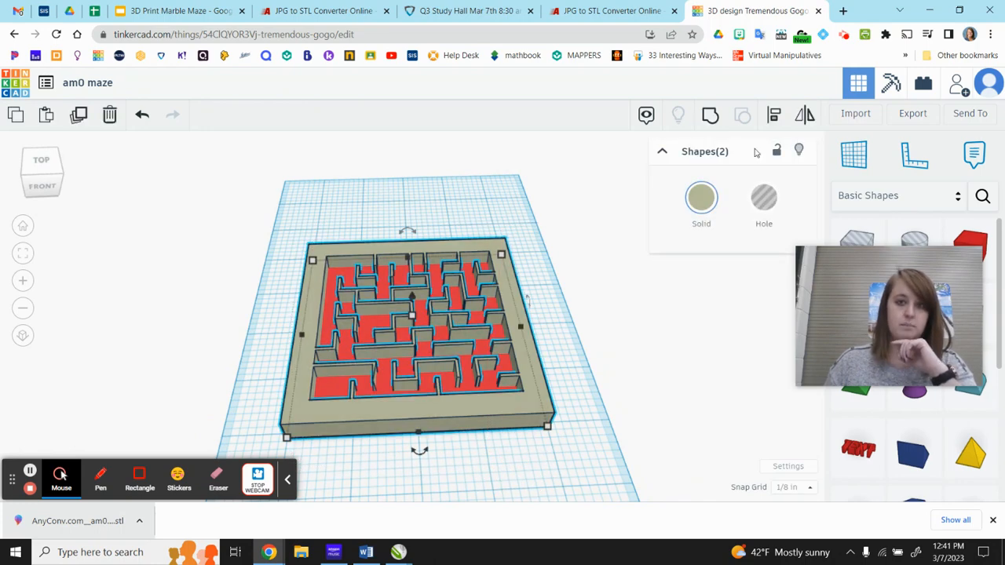
pyautogui.click(709, 115)
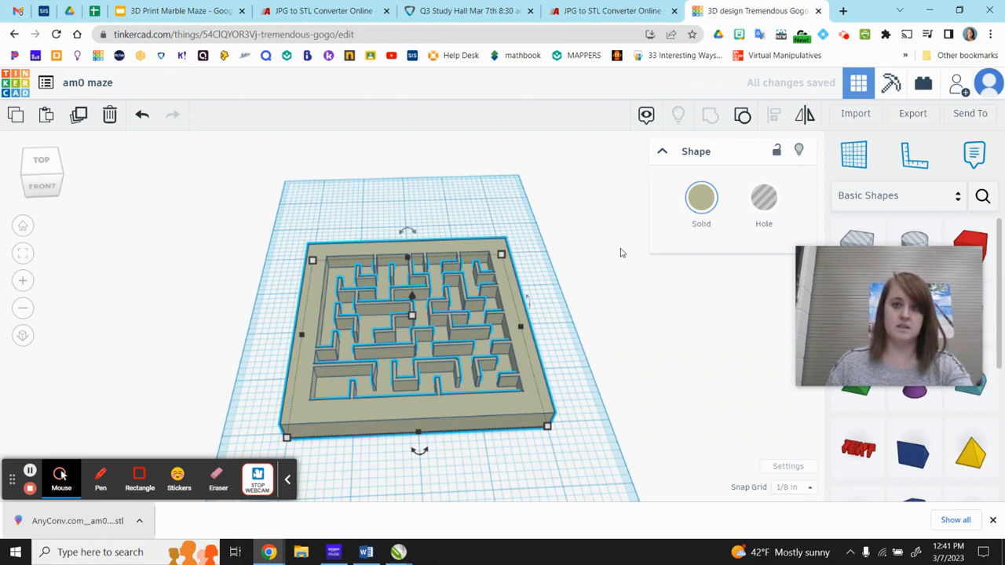
pyautogui.click(702, 197)
pyautogui.click(780, 317)
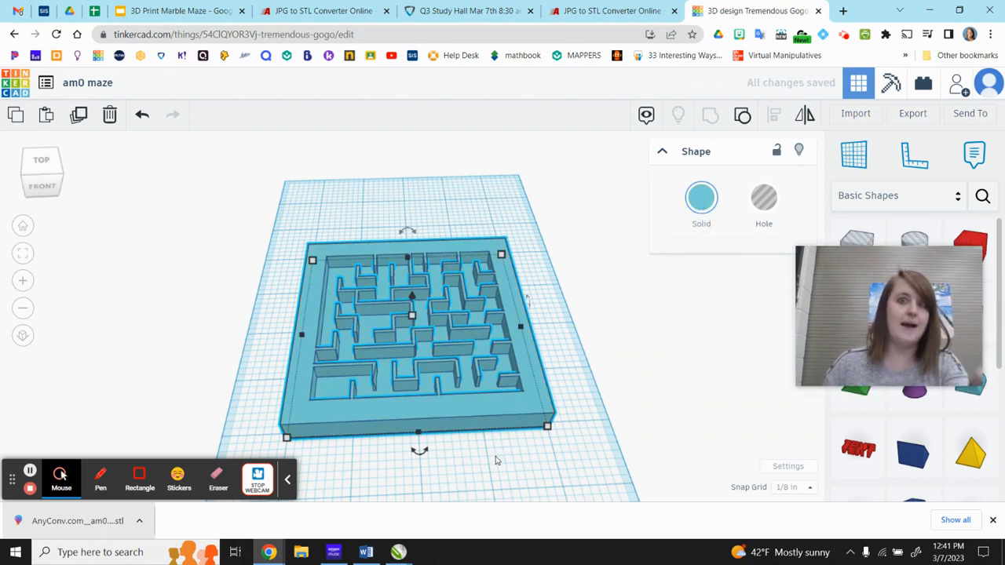
pyautogui.click(514, 475)
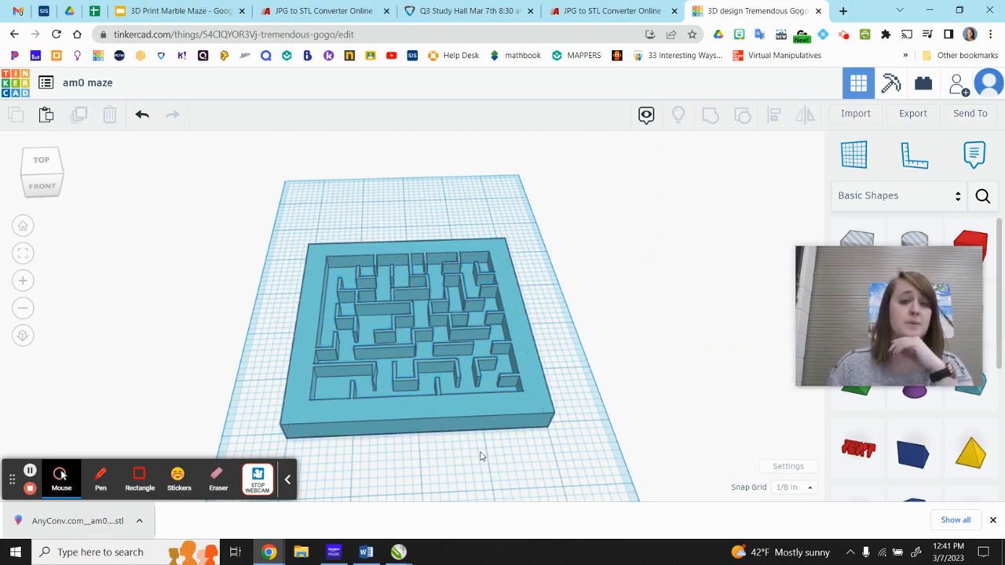
# Check the overall width and depth of the grouped maze without changing them.
pyautogui.click(515, 417)
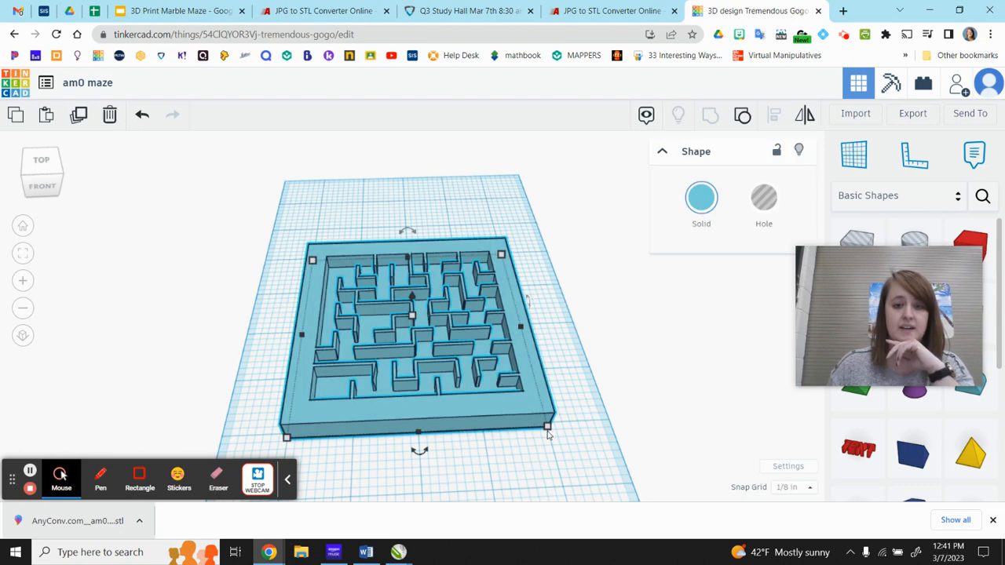
pyautogui.moveTo(534, 464)
pyautogui.mouseDown(button='right')
pyautogui.moveTo(517, 474)
pyautogui.moveTo(536, 452)
pyautogui.mouseUp(button='right')
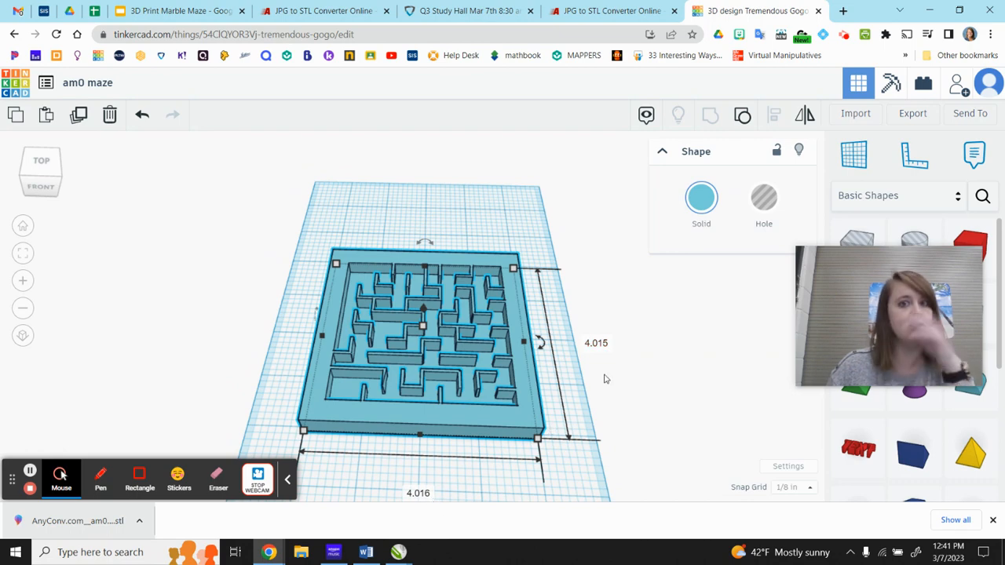
pyautogui.click(432, 495)
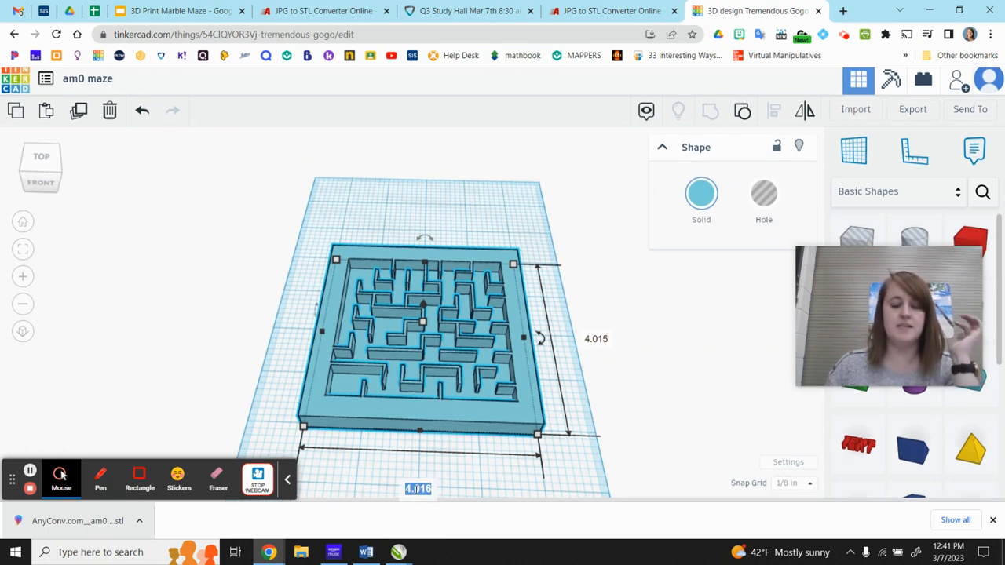
pyautogui.click(552, 458)
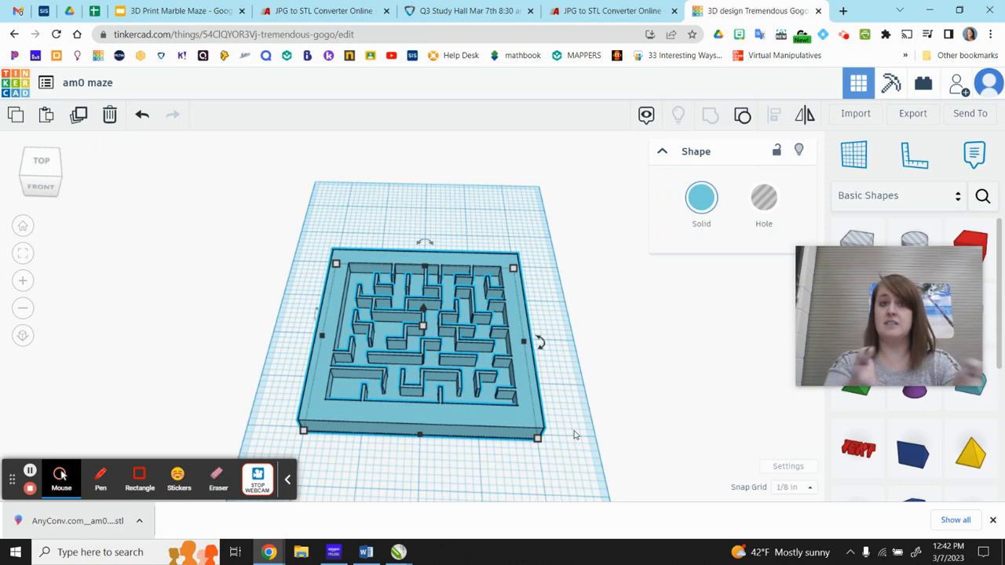
# Export everything in the design for 3D printing as an .STL file.
pyautogui.click(498, 471)
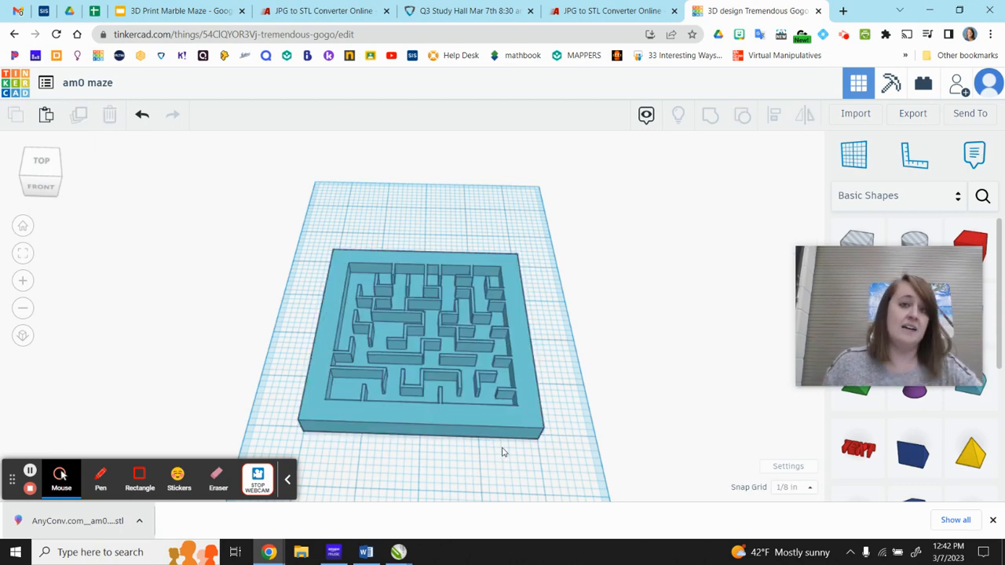
pyautogui.click(914, 113)
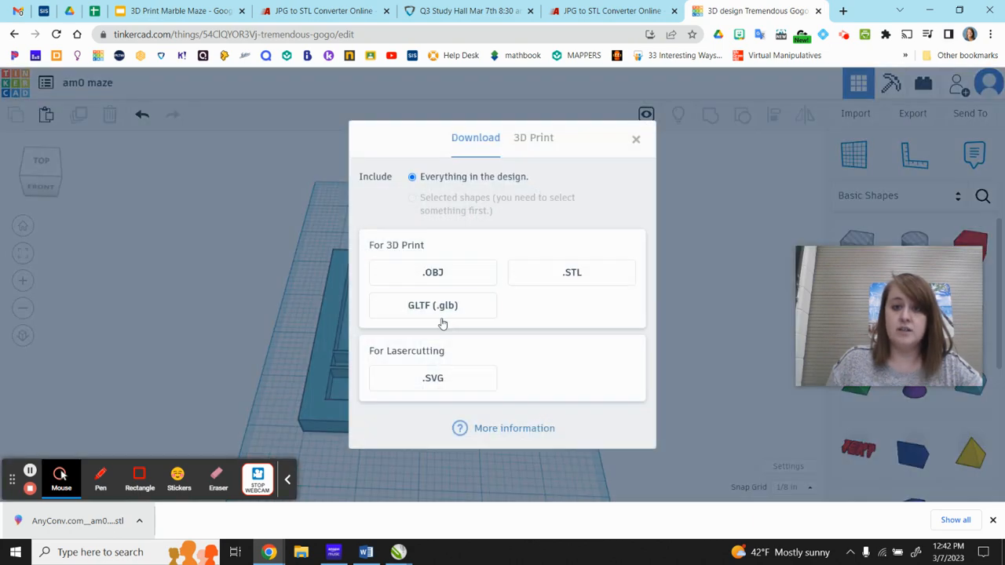
pyautogui.click(577, 274)
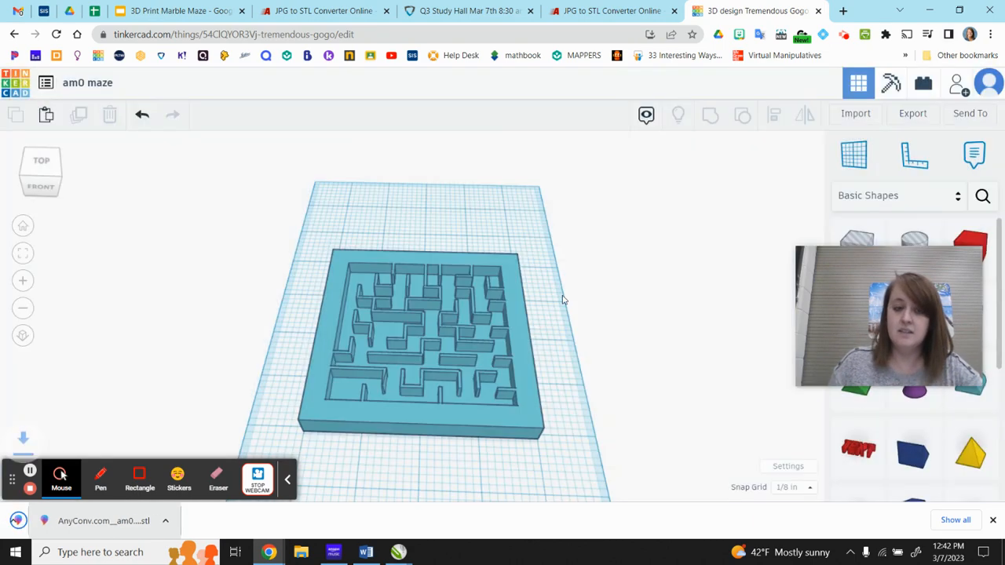